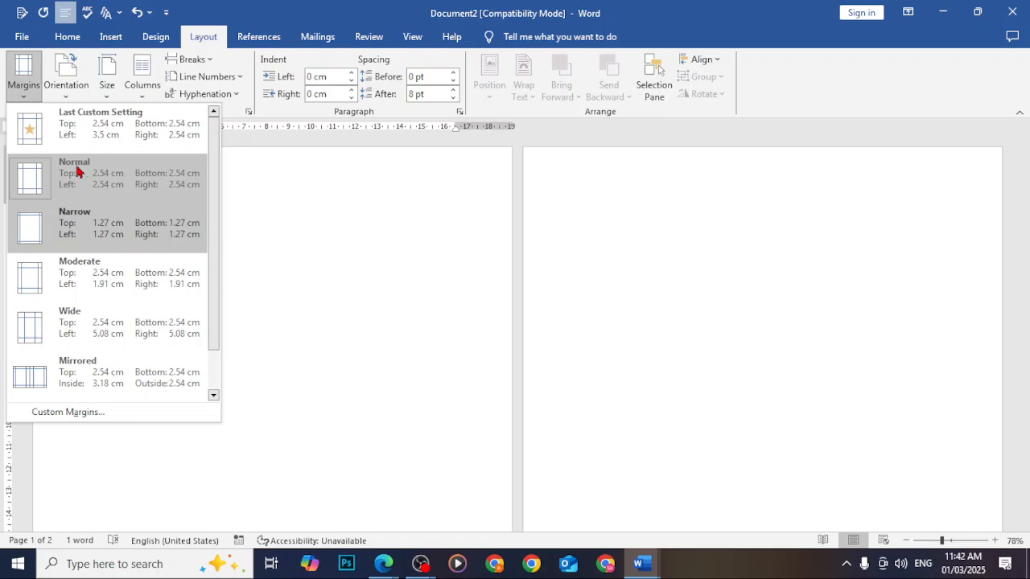
Browse the preset paper sizes down to the envelope formats and set the page size to Legal, 21.59 x 35.56 cm
left_click(321, 266)
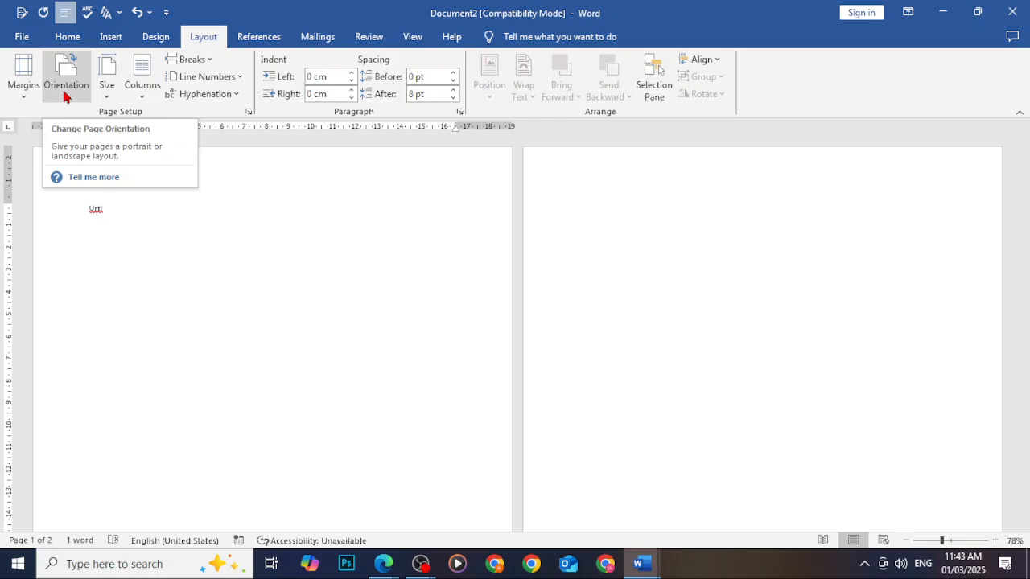
left_click(117, 97)
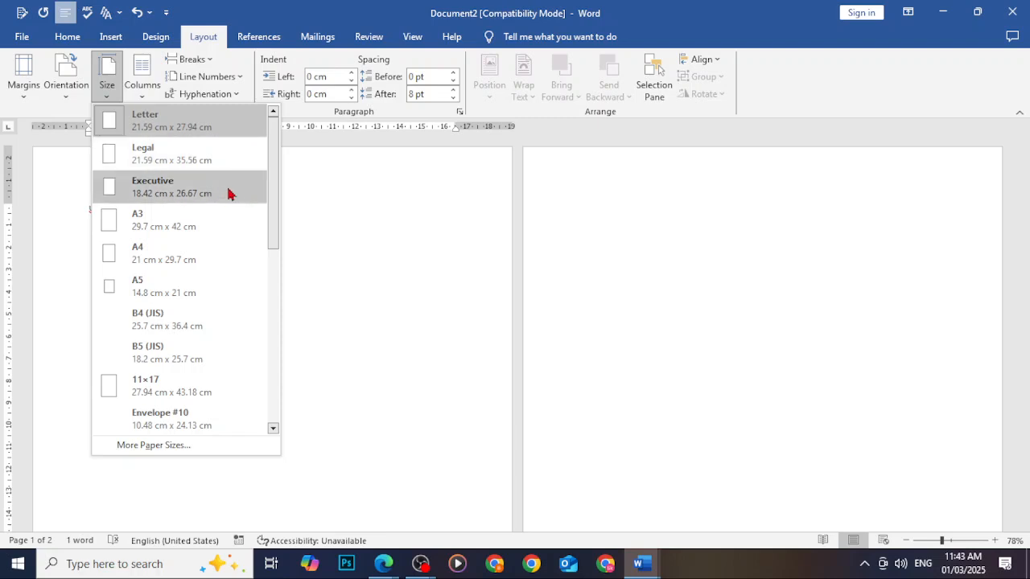
scroll(215, 298, "down", 2)
scroll(215, 310, "down", 2)
scroll(215, 310, "up", 1)
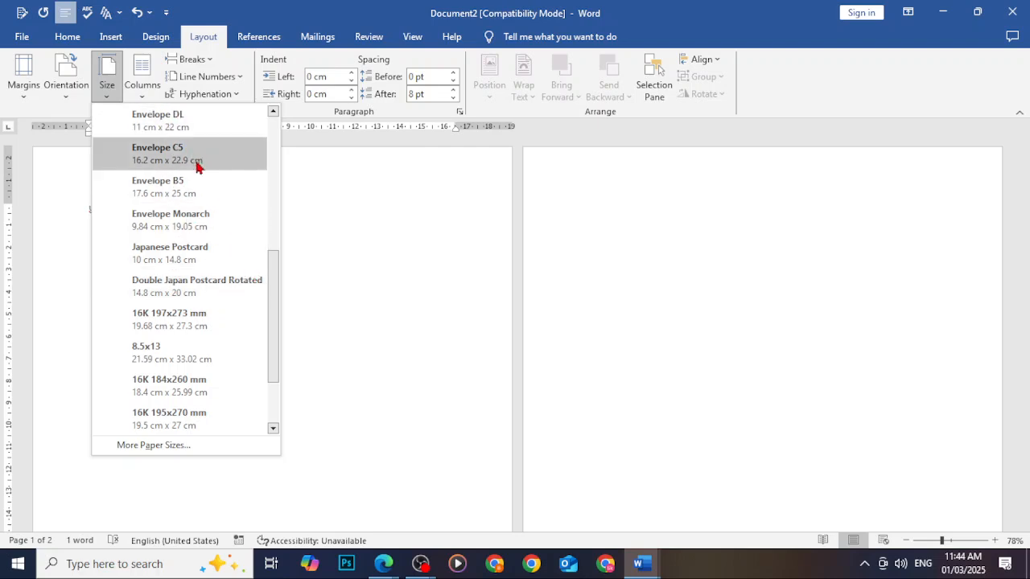
scroll(196, 170, "up", 4)
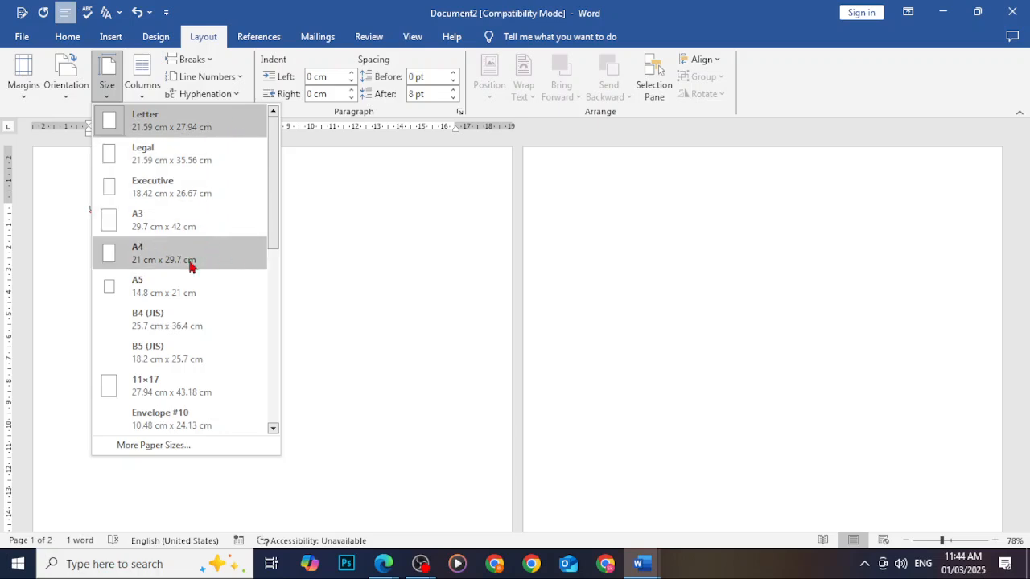
left_click(194, 154)
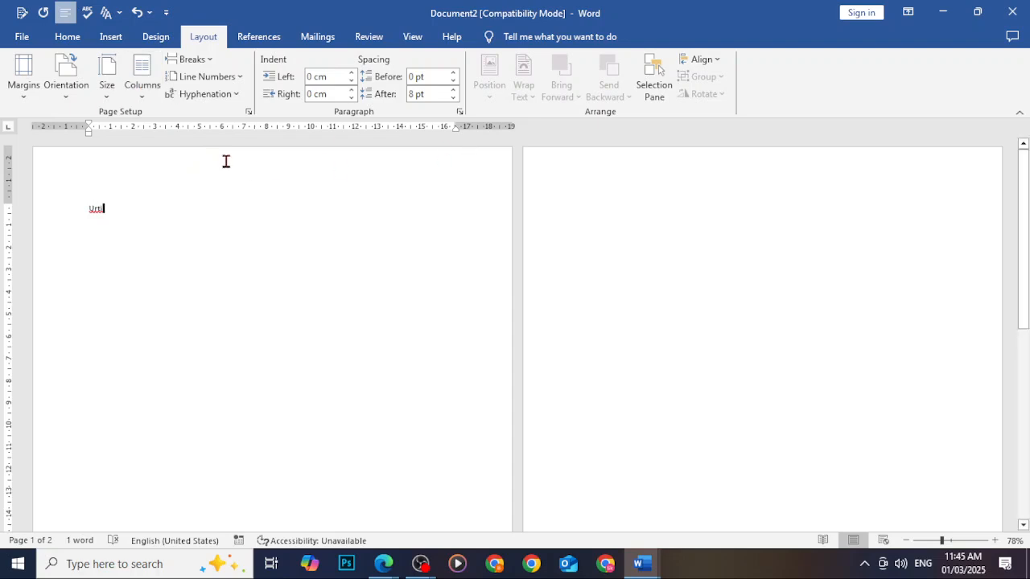
Lay out the document's text in two columns
left_click(196, 59)
left_click(142, 201)
left_click(142, 77)
left_click(318, 226)
left_click(140, 80)
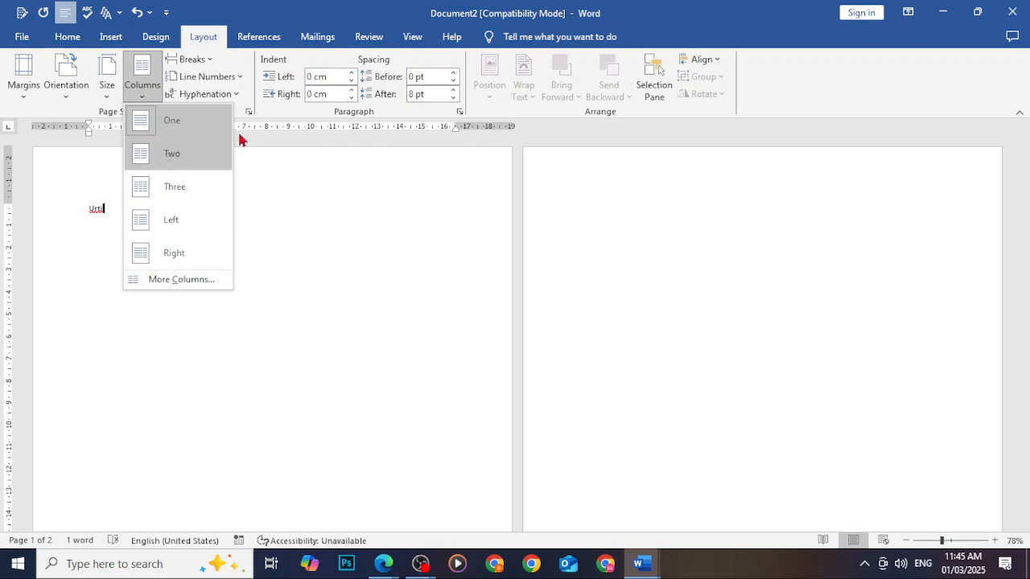
left_click(183, 161)
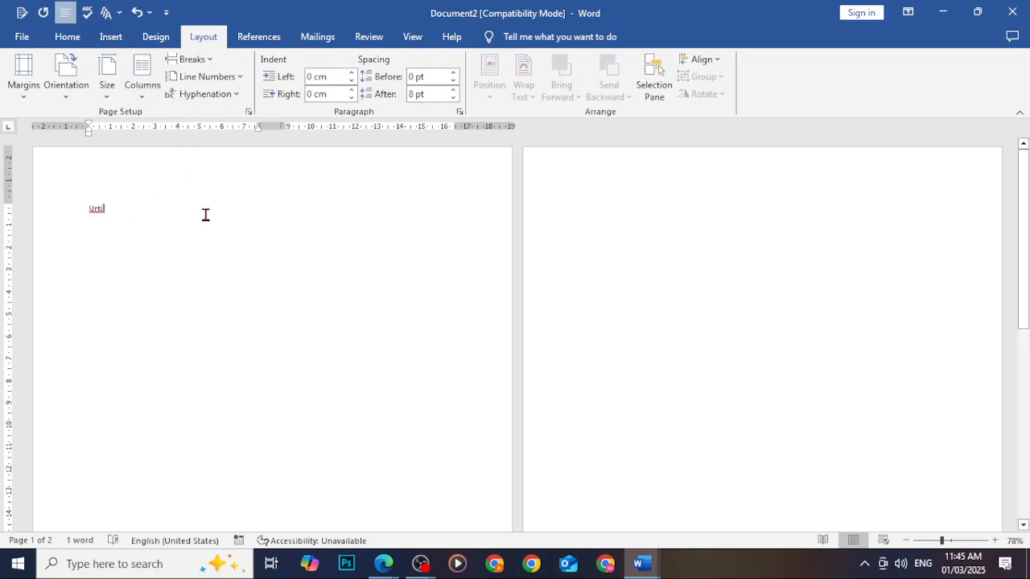
Append "flypliyi" to the existing word, insert a column break after it and enter "yoioiyoip" in the second column
type("flypliyl")
left_click(199, 61)
left_click(230, 145)
type("yoioiyoip")
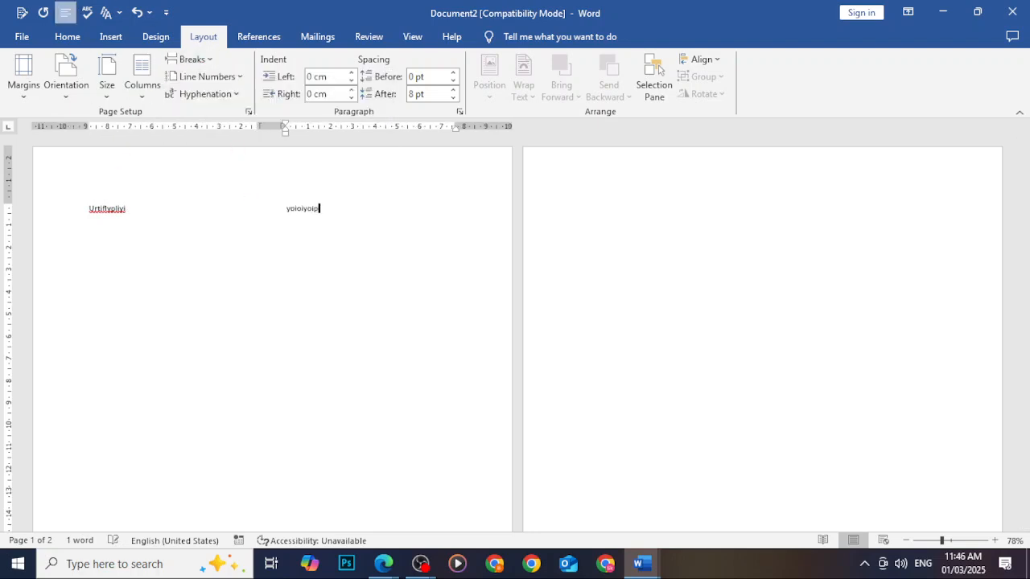
Change the document's layout to three columns
left_click(142, 80)
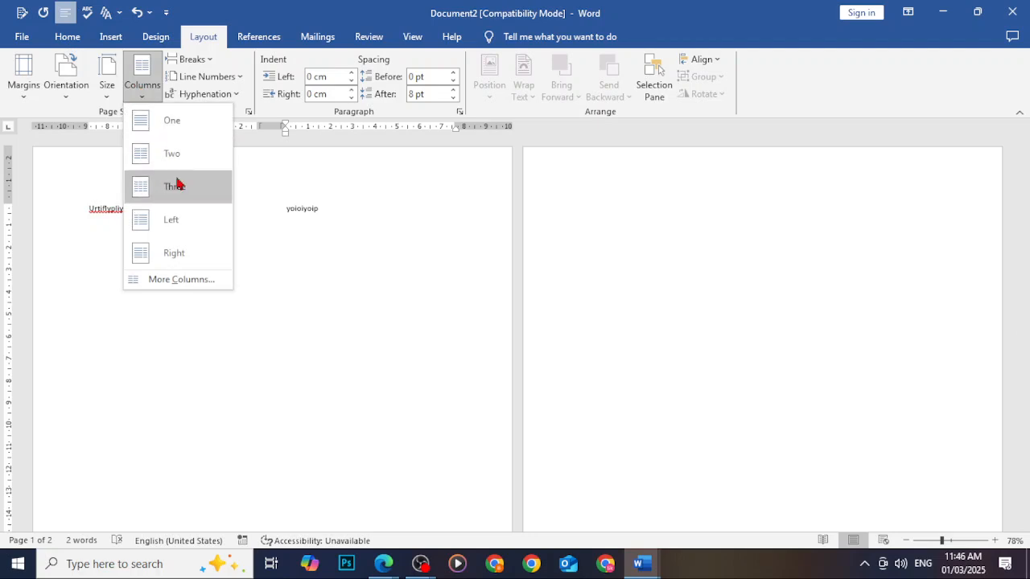
left_click(178, 186)
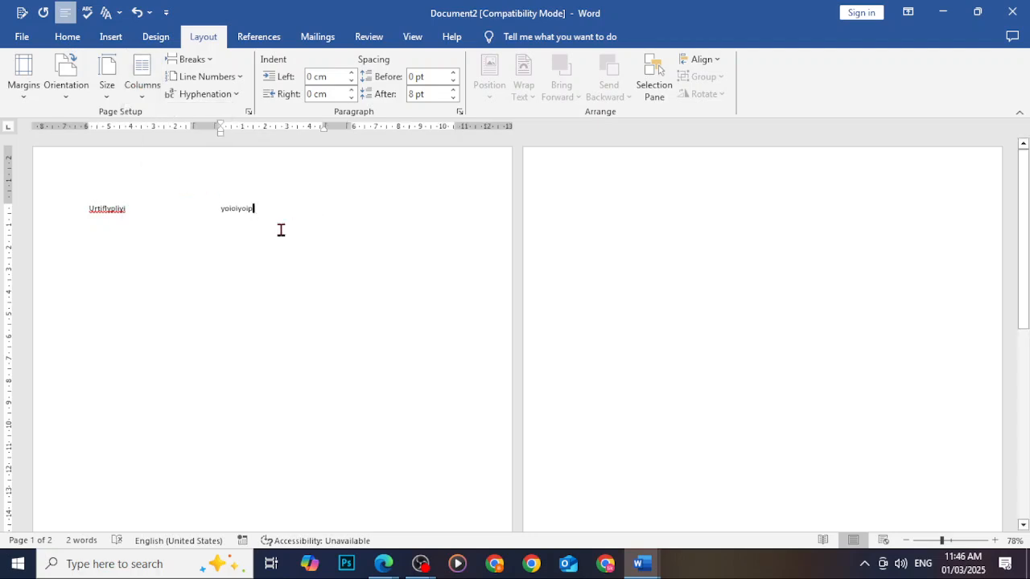
Insert a column break after "yoioiyoip" and enter "ljjklhglkjg" in the third column
left_click(186, 64)
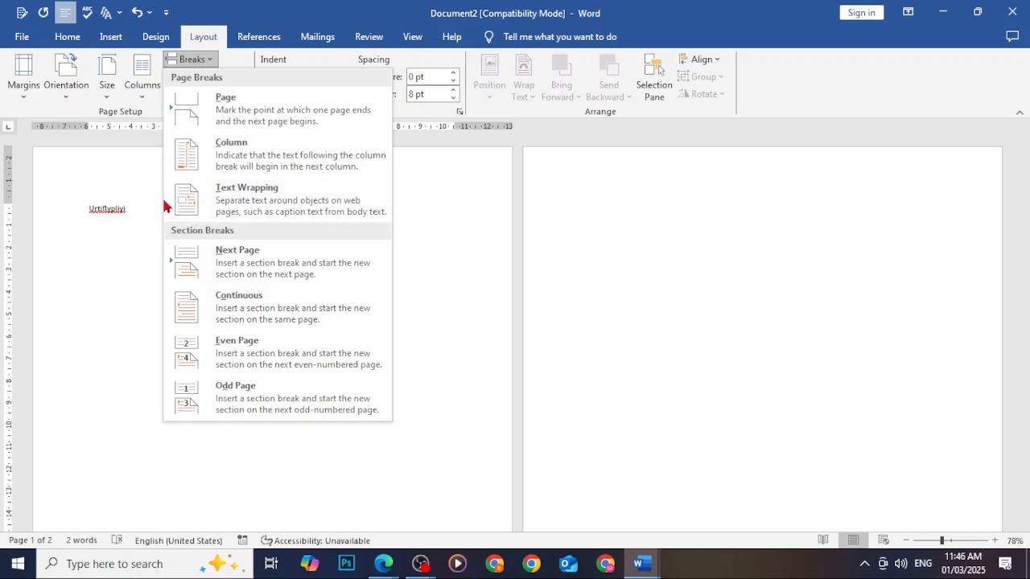
left_click(129, 87)
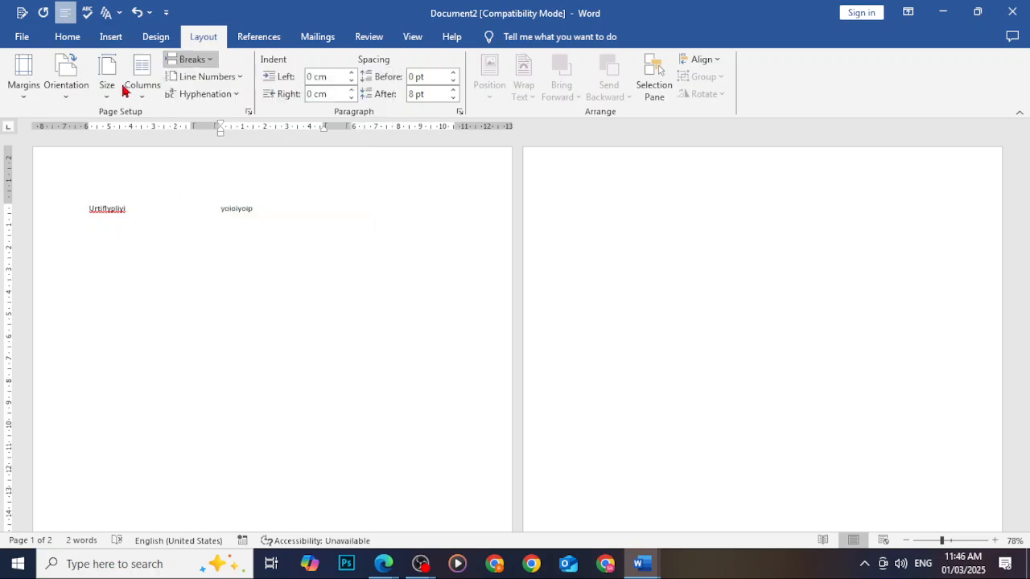
left_click(212, 190)
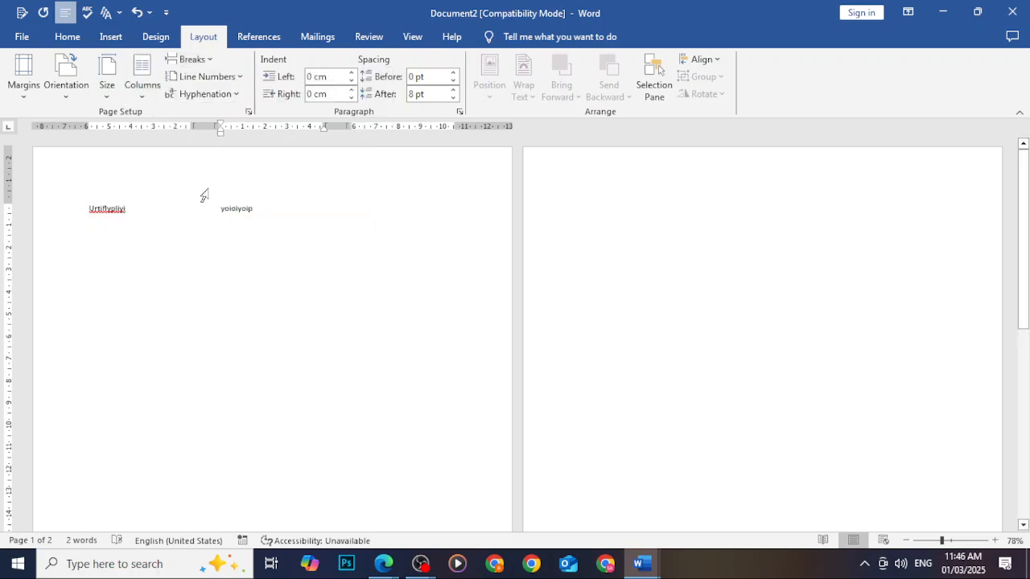
key("Return")
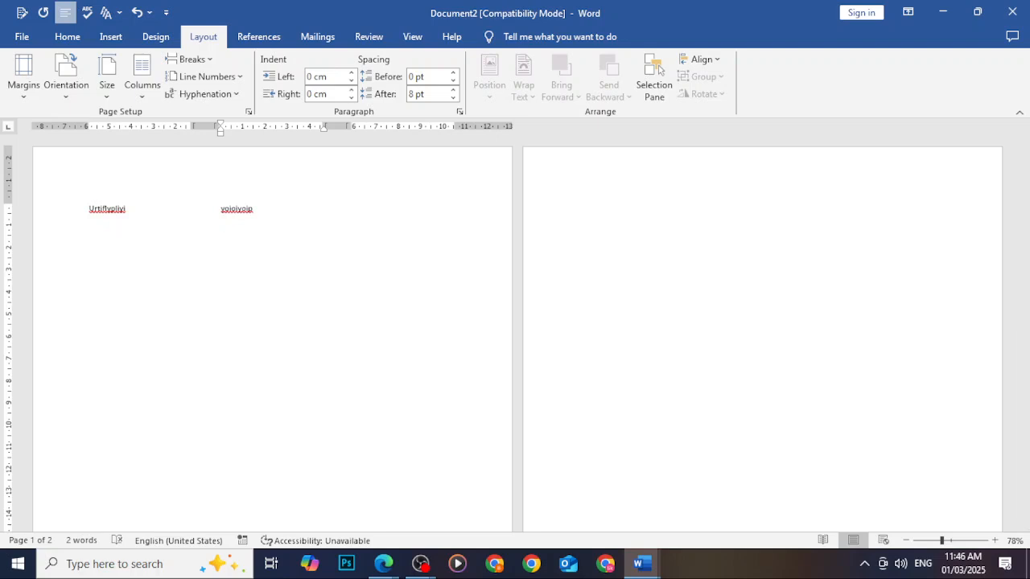
left_click(193, 58)
left_click(261, 165)
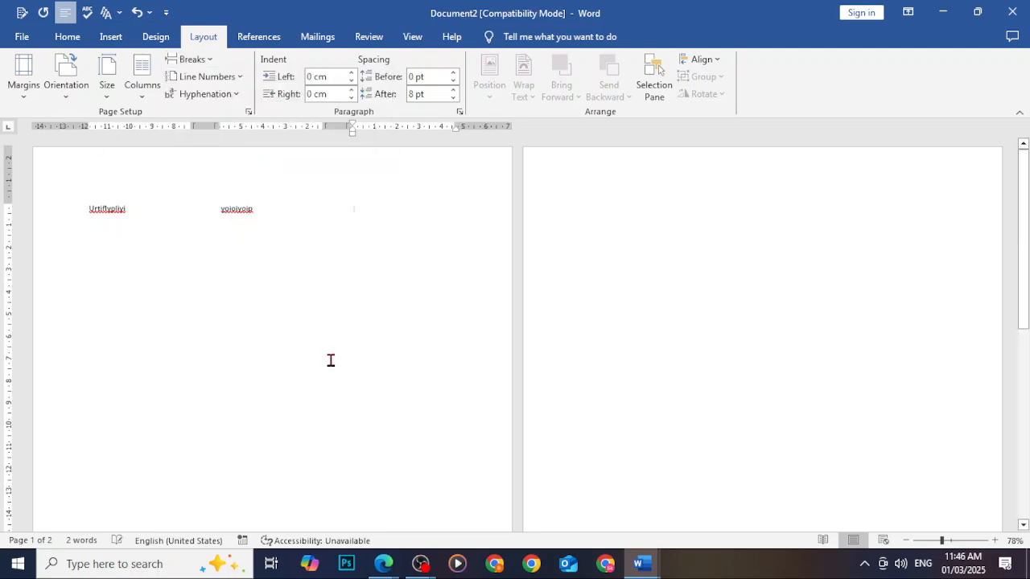
type("ljjklhglkjg")
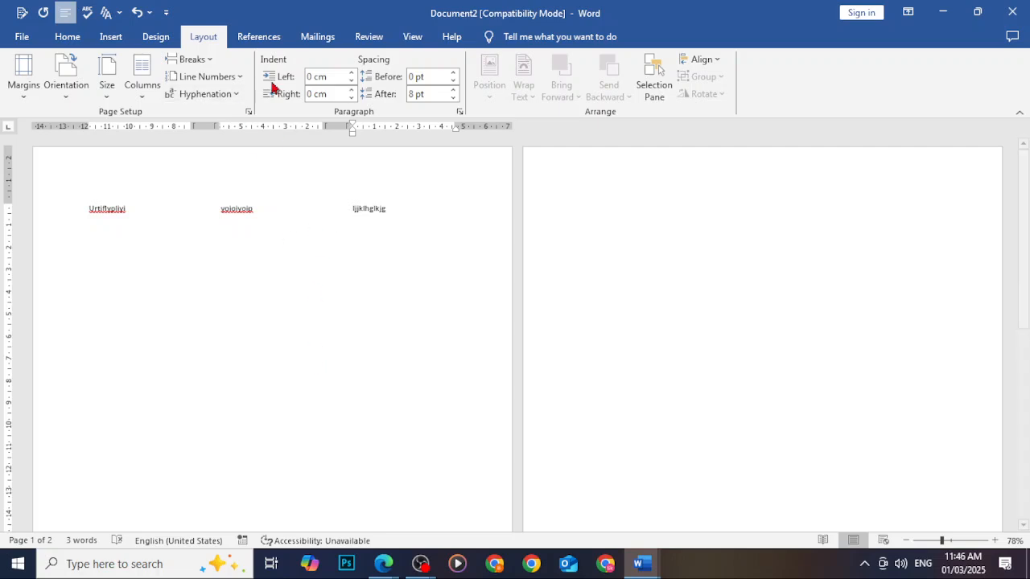
Apply the Left column preset so the first column is narrower than the second
left_click(138, 98)
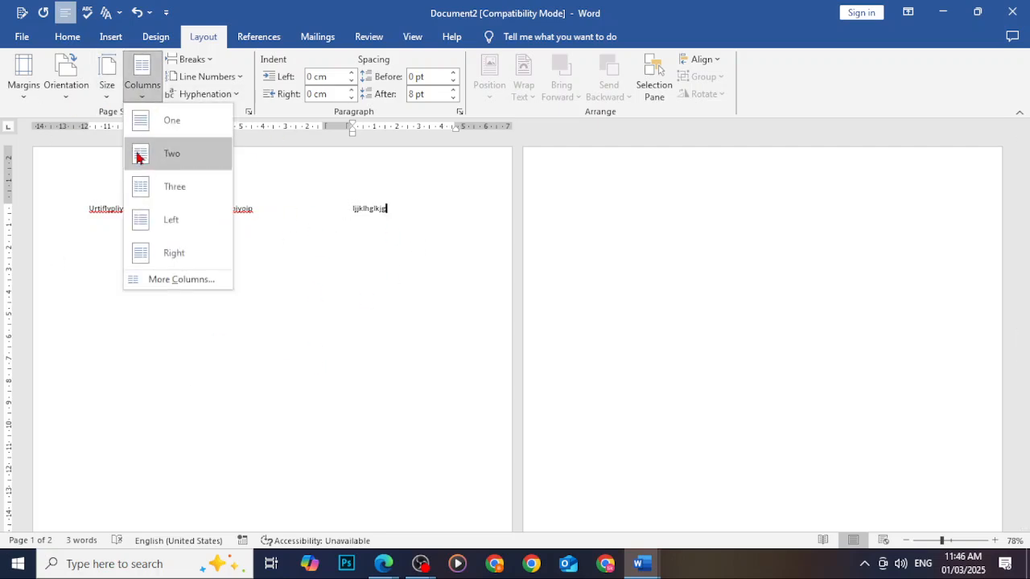
left_click(196, 218)
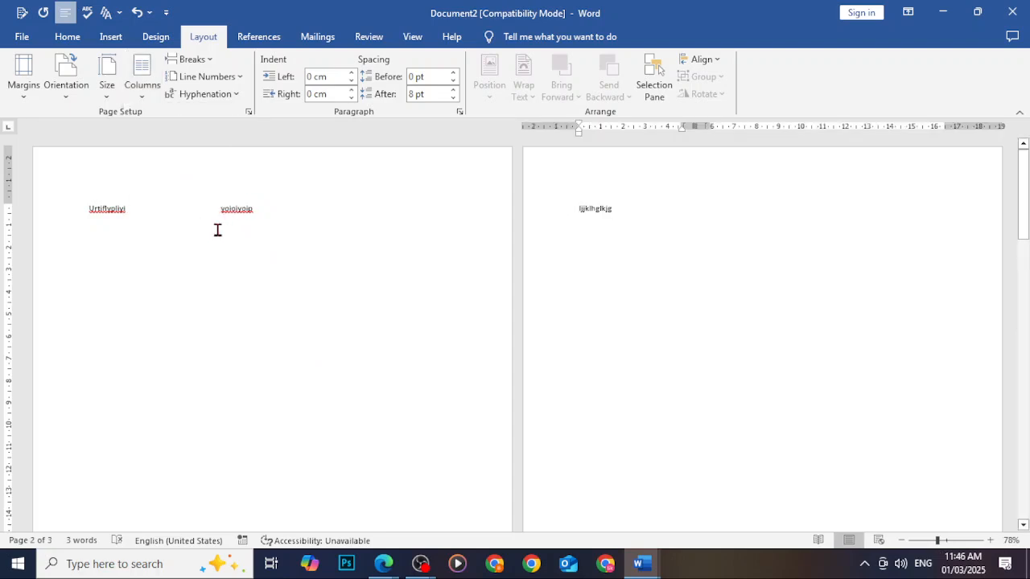
left_click(242, 220)
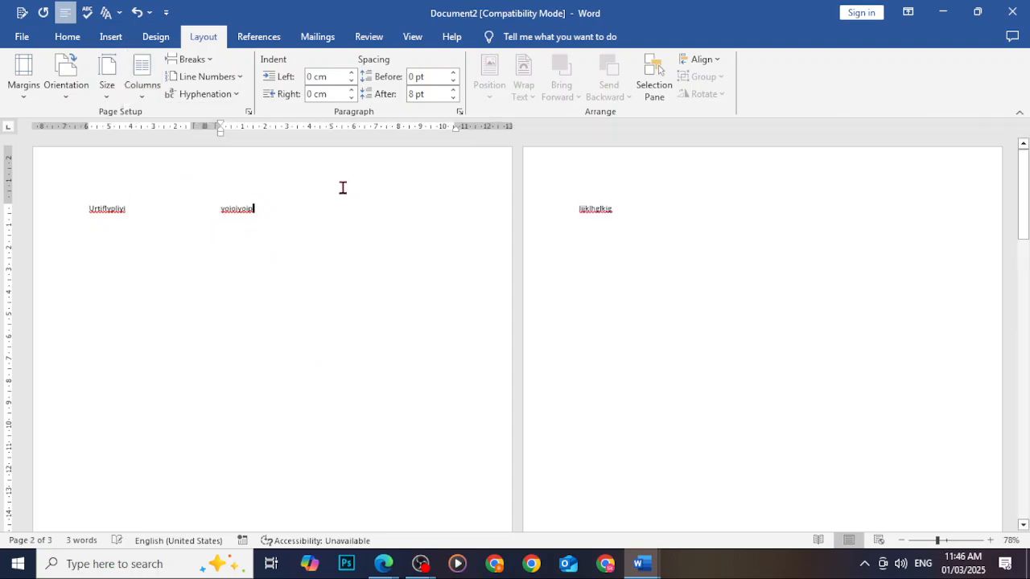
left_click(143, 97)
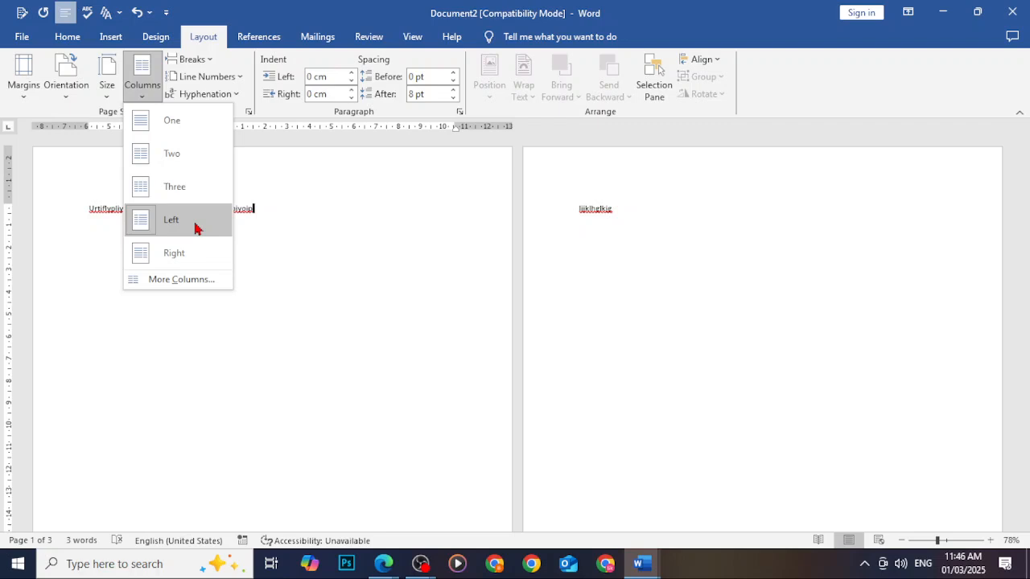
left_click(309, 210)
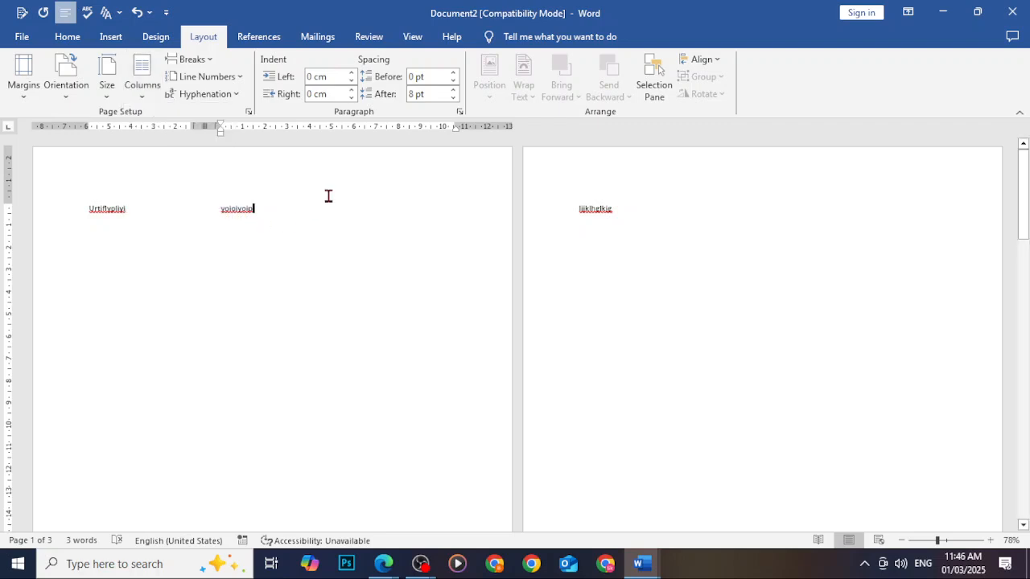
left_click(228, 80)
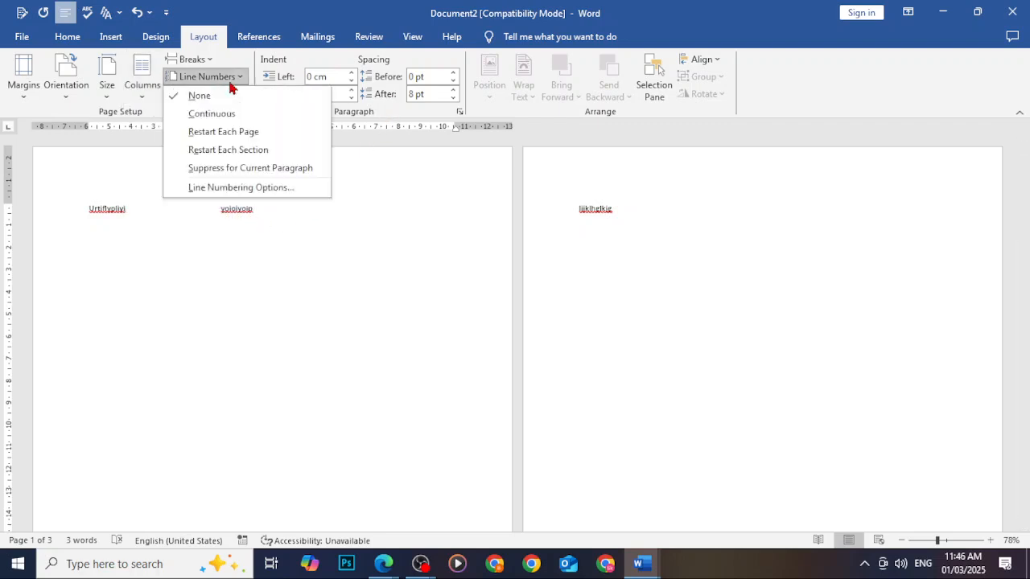
left_click(306, 223)
left_click(230, 99)
left_click(230, 99)
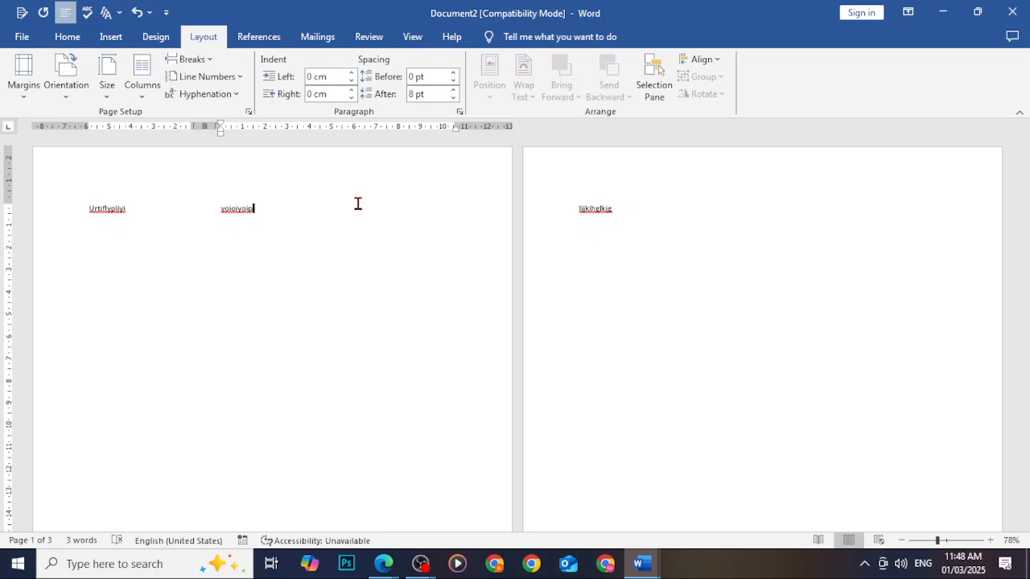
left_click(256, 38)
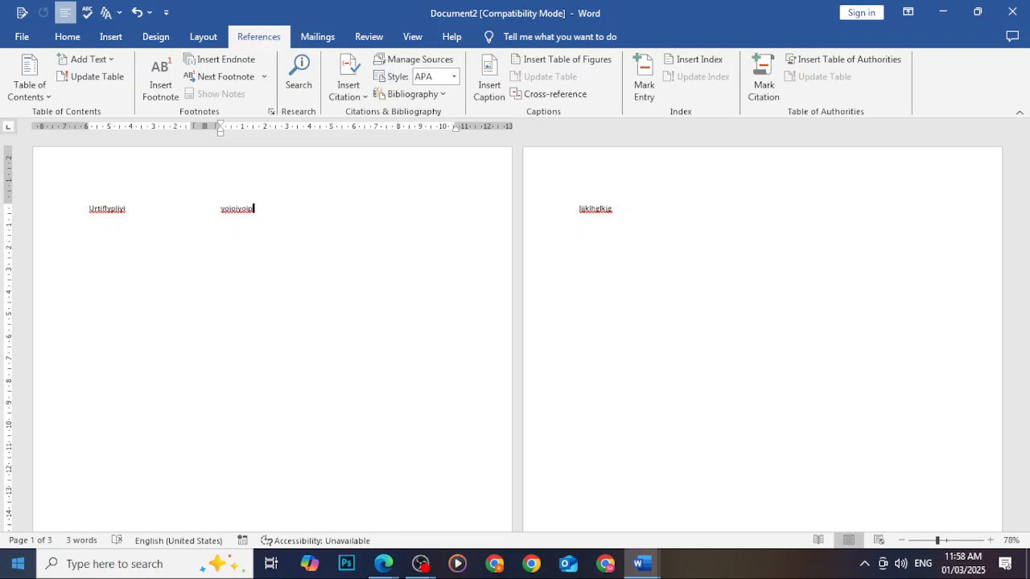
Apply strikethrough to the word "yoioiyoip" in the second column
left_click(66, 37)
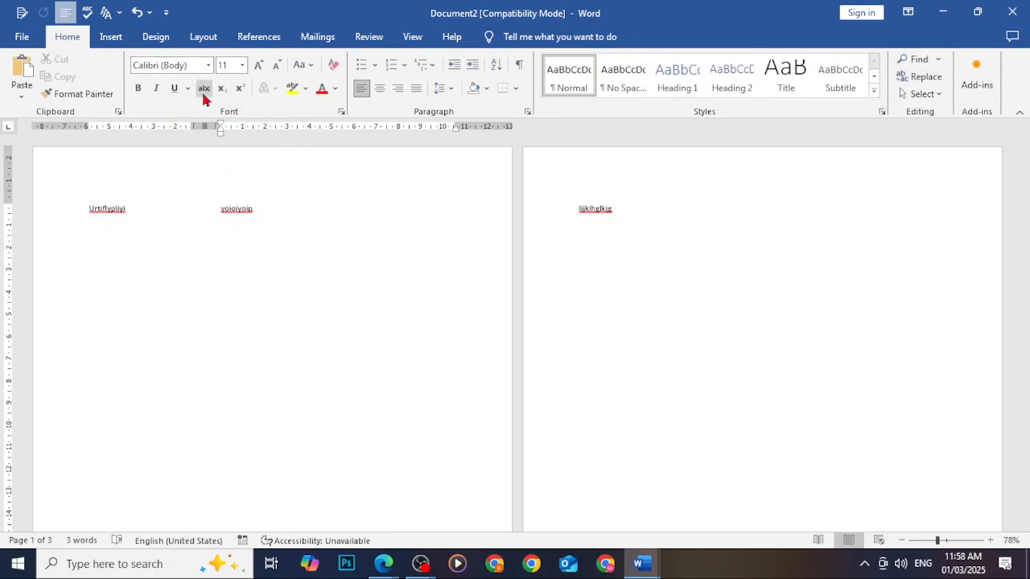
double_click(237, 209)
left_click(204, 89)
left_click(299, 212)
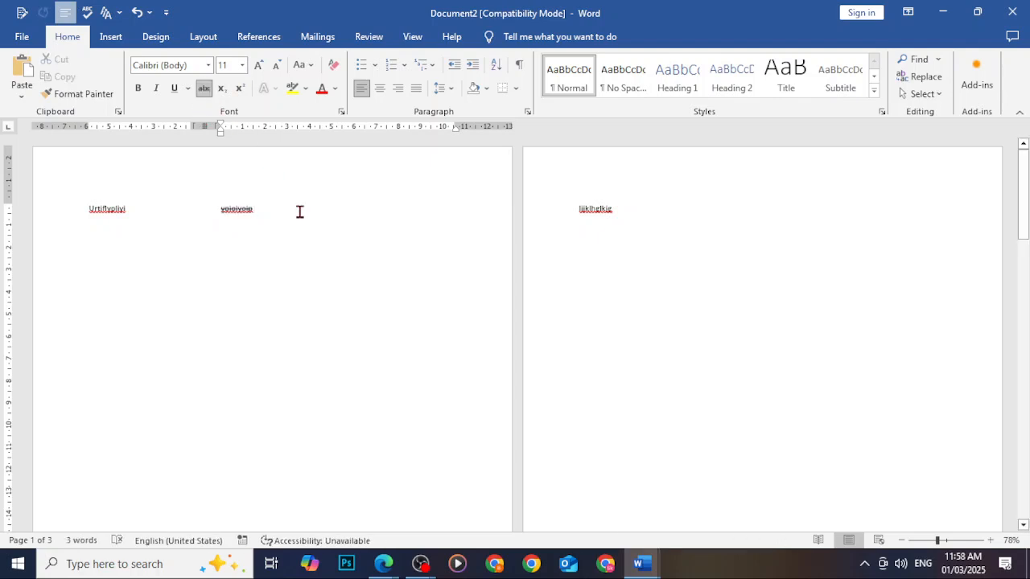
Delete all of the document's content and apply the Title style to the empty line
key("ctrl+a")
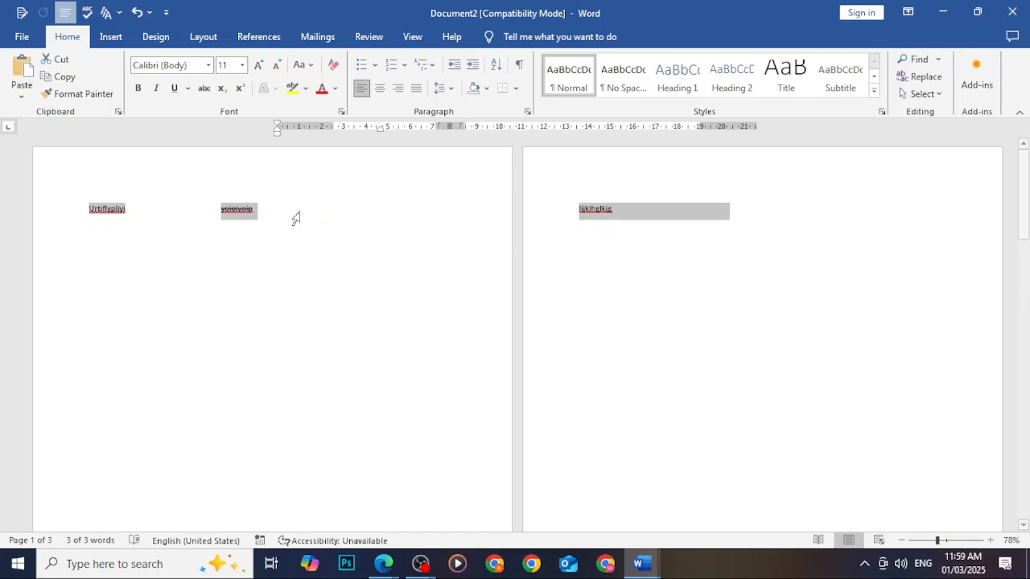
key("Delete")
left_click(800, 80)
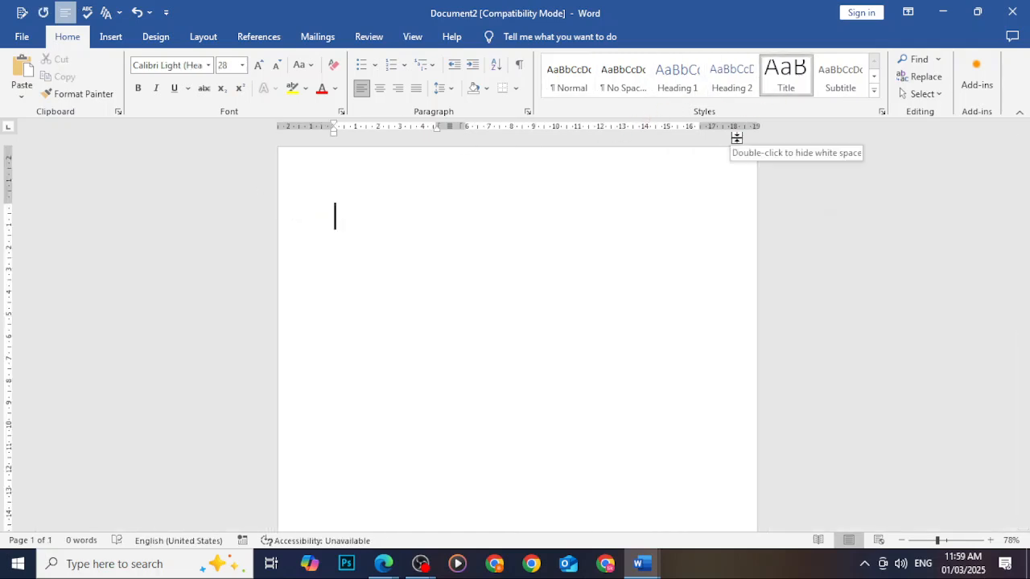
type("Fjhczsjg2fw")
key("Return")
type("sjg")
key("BackSpace")
key("BackSpace")
key("BackSpace")
key("BackSpace")
key("BackSpace")
key("BackSpace")
key("BackSpace")
key("BackSpace")
key("BackSpace")
key("BackSpace")
key("BackSpace")
key("BackSpace")
key("BackSpace")
key("BackSpace")
key("BackSpace")
Write the title text "Ye na dekhokon bol raha hy ye dekho kya bol raha hy"
type("Ye na dekhokon bol raha hy ye dekho ky")
type("a b")
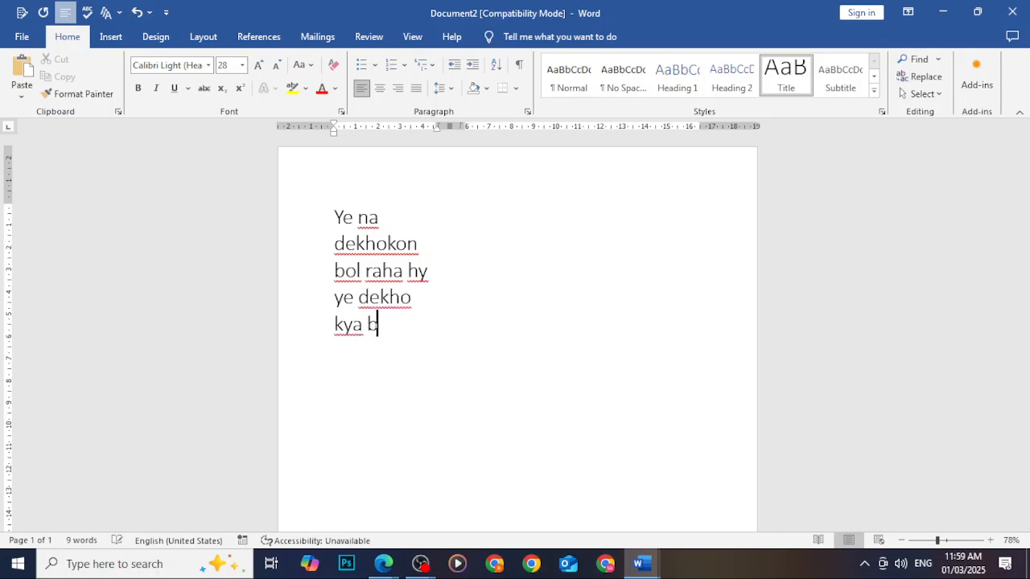
type("ol raha hy")
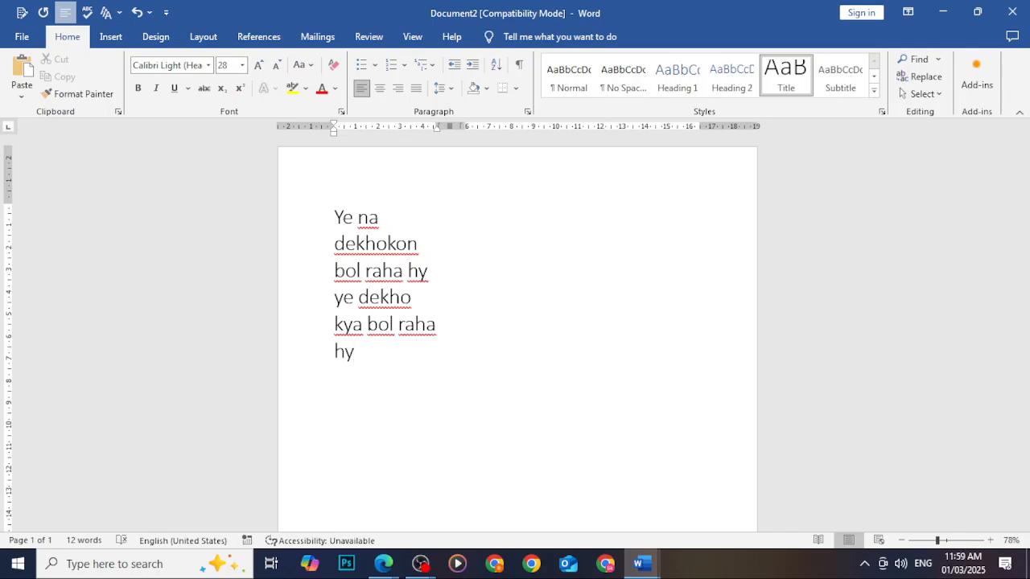
Apply strikethrough to the entire title paragraph
left_click_drag(361, 361, 331, 212)
left_click(203, 88)
left_click(489, 445)
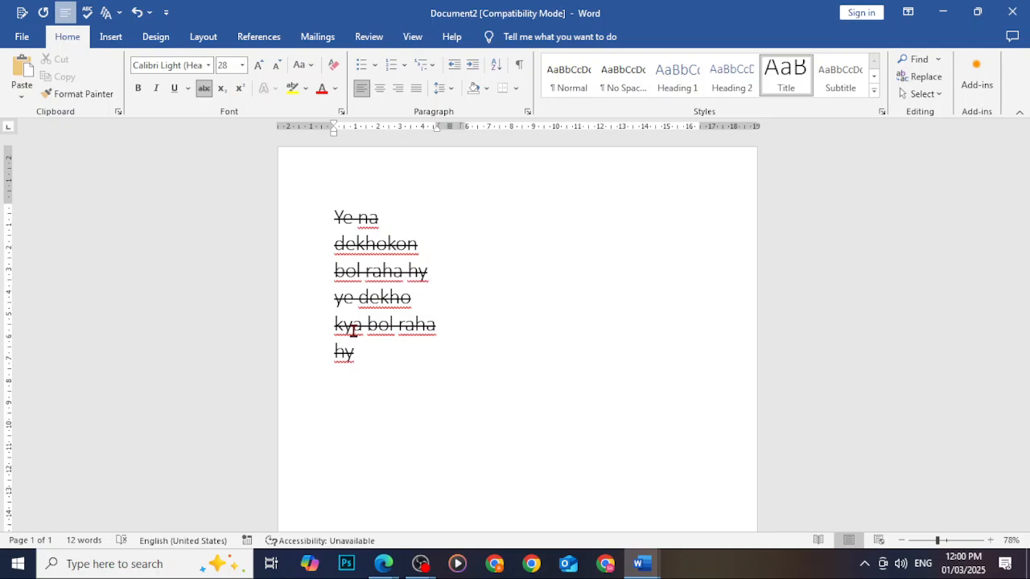
Start a new paragraph below the struck-through title and turn on subscript for it
left_click_drag(355, 362, 303, 225)
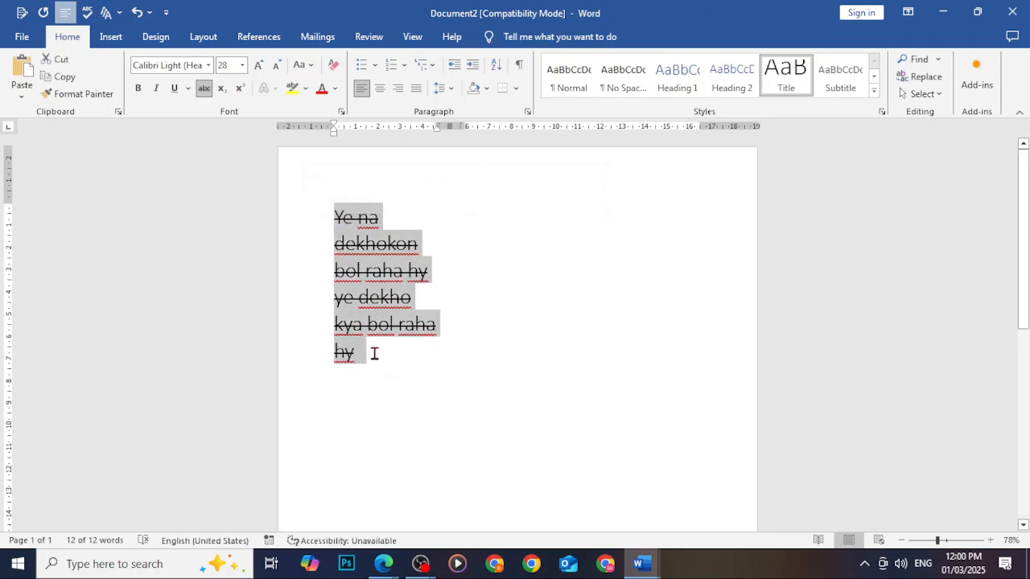
left_click(374, 352)
left_click(224, 91)
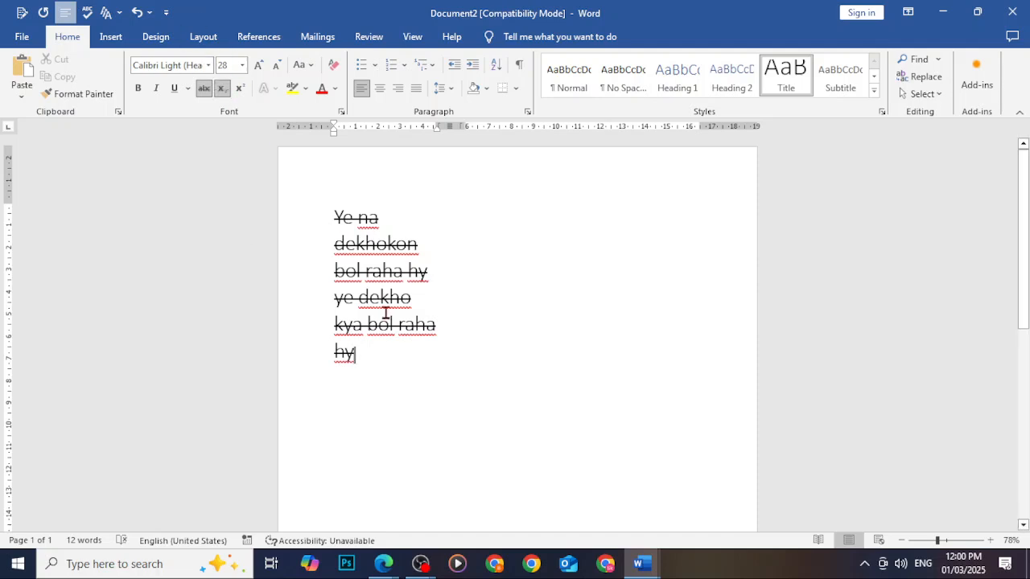
key("Return")
key("Return")
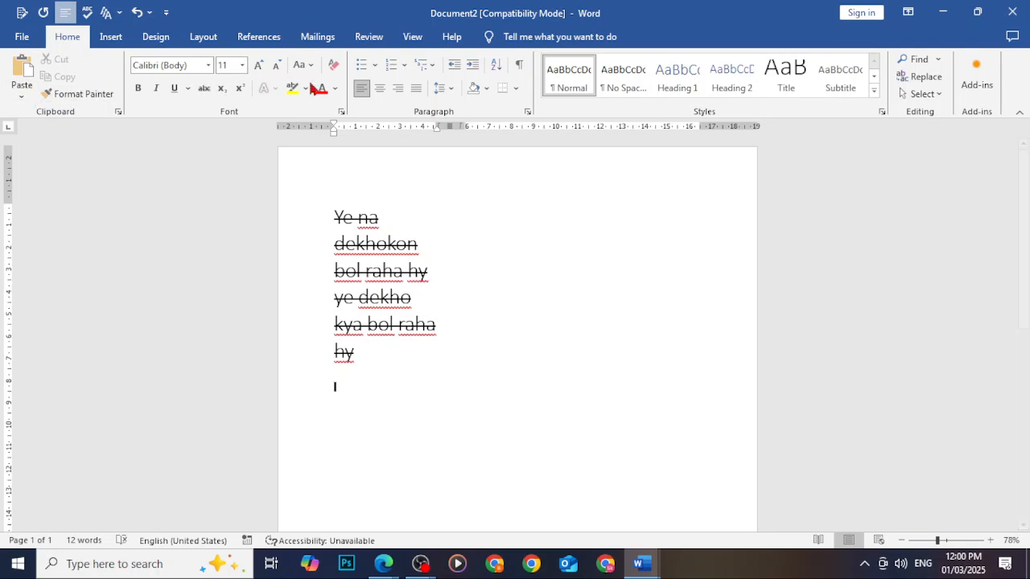
left_click(221, 90)
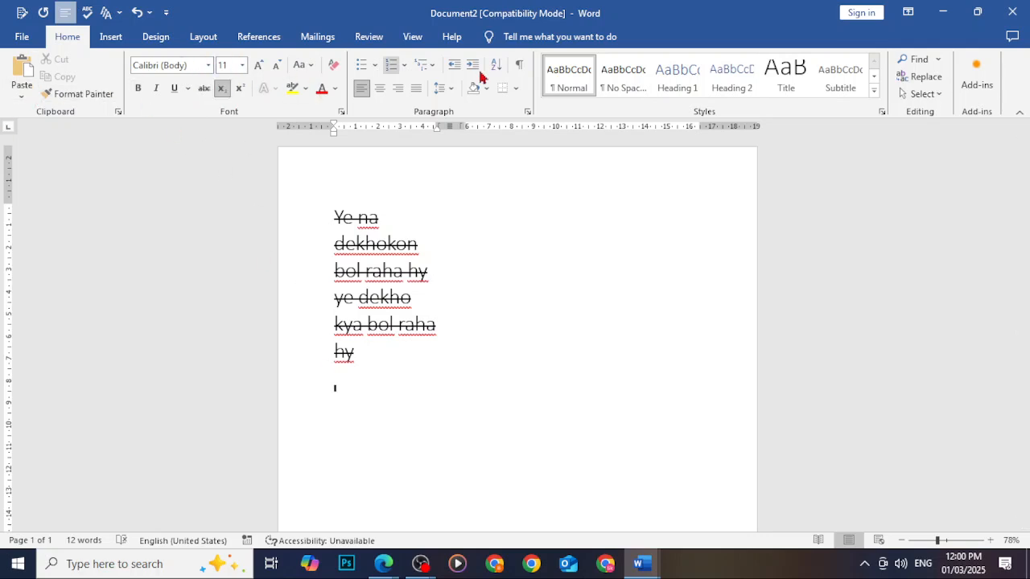
Delete the struck-through text from the document and apply the Title style to the remaining empty line
triple_click(223, 232)
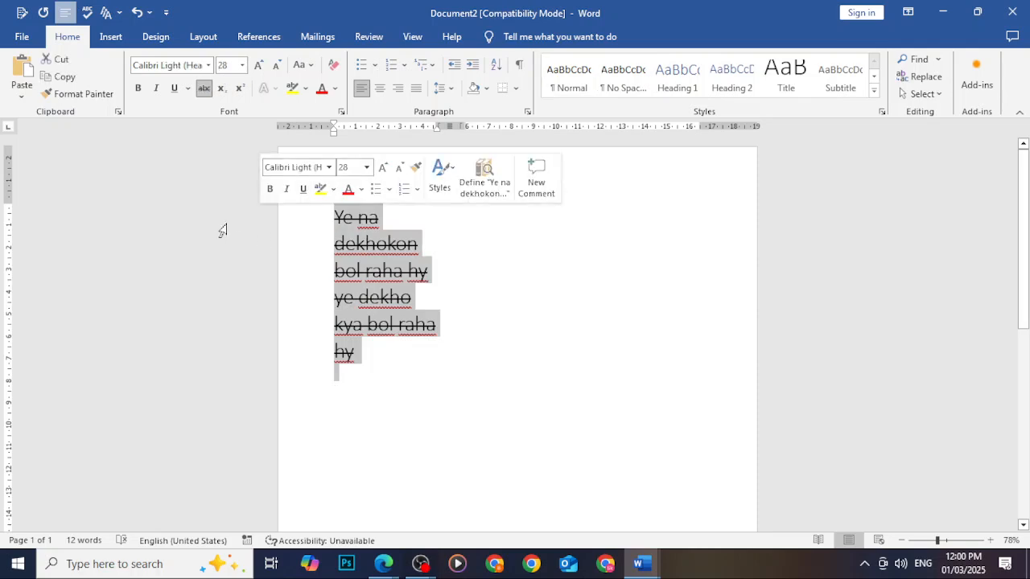
key("Delete")
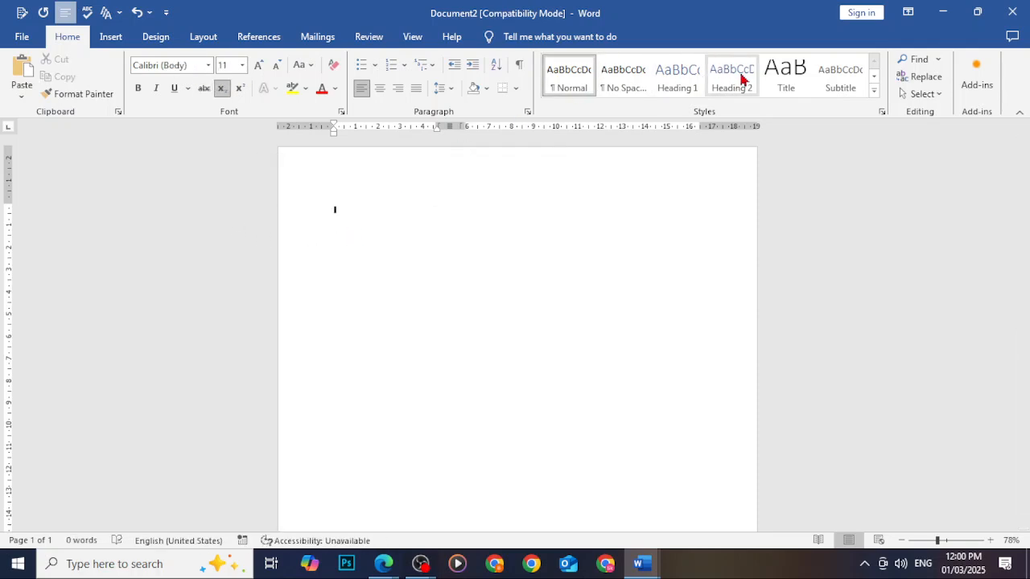
left_click(771, 71)
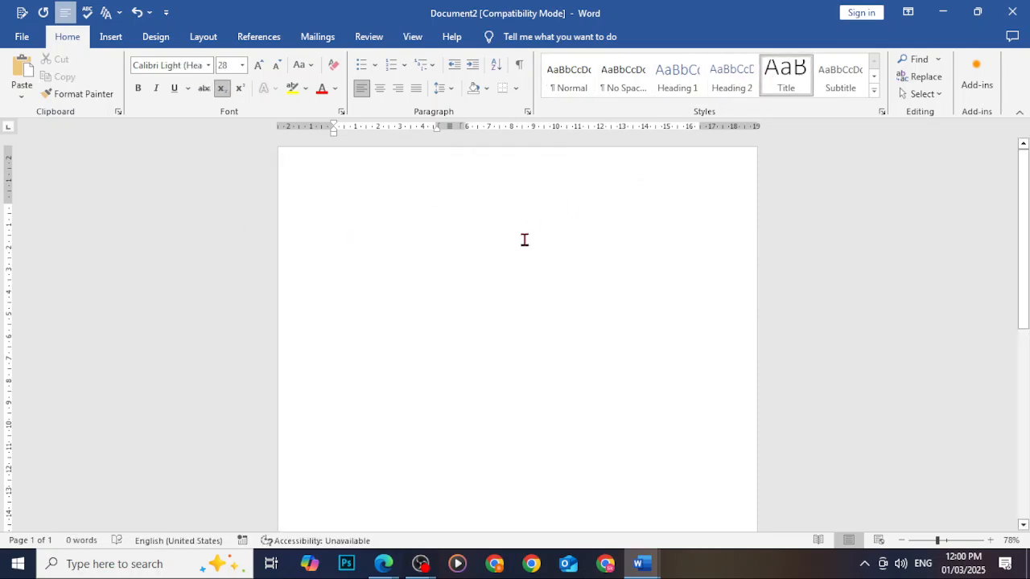
Write "log" in subscript and insert a normal, non-subscript "N" in front of it
type("I")
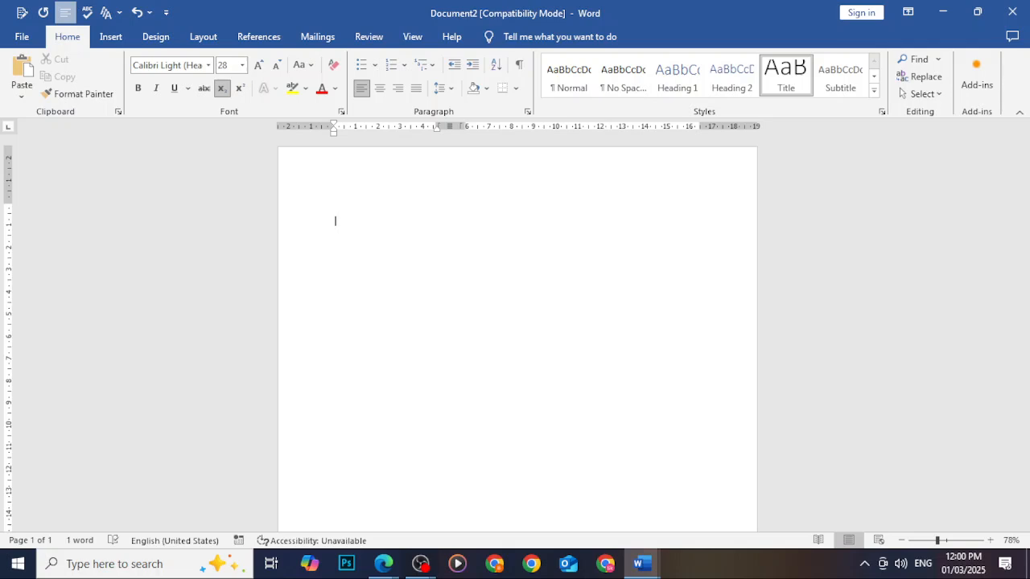
type("og")
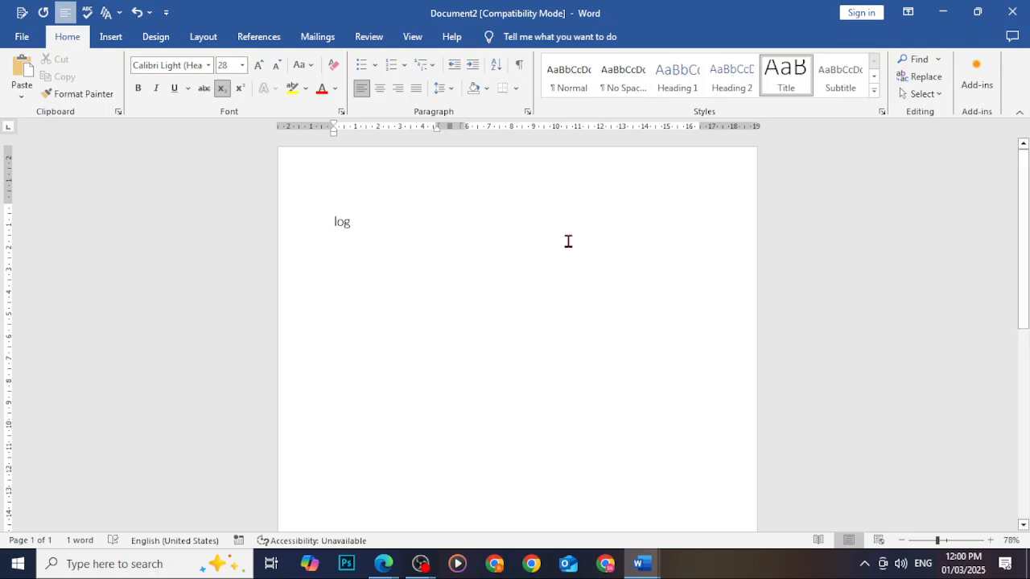
left_click(333, 222)
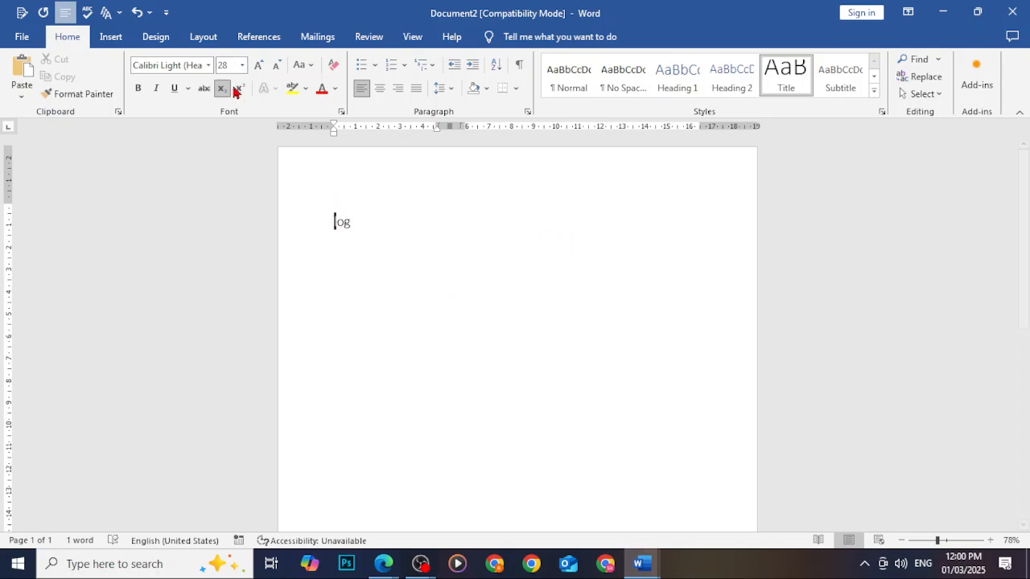
left_click(224, 91)
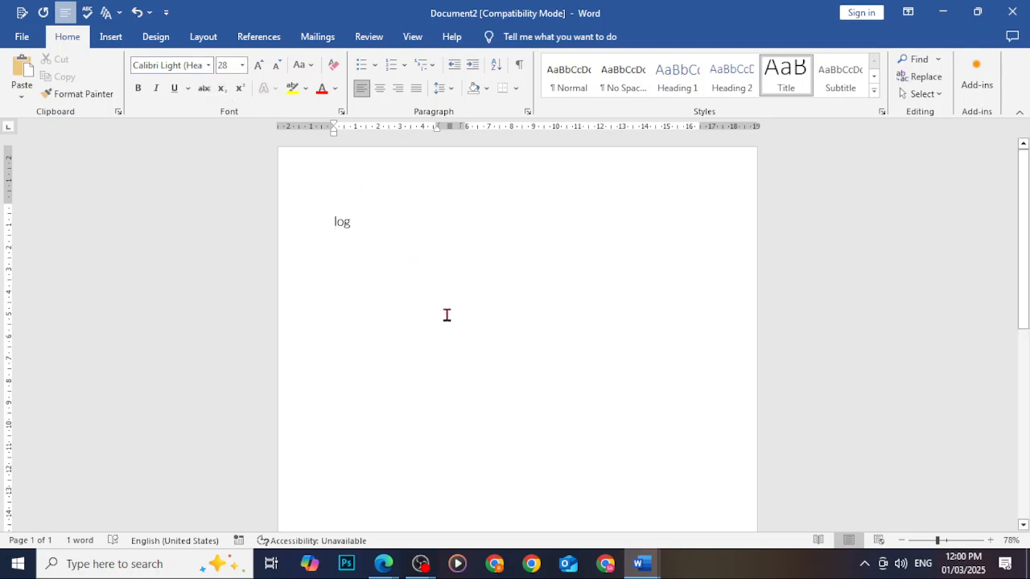
type("N")
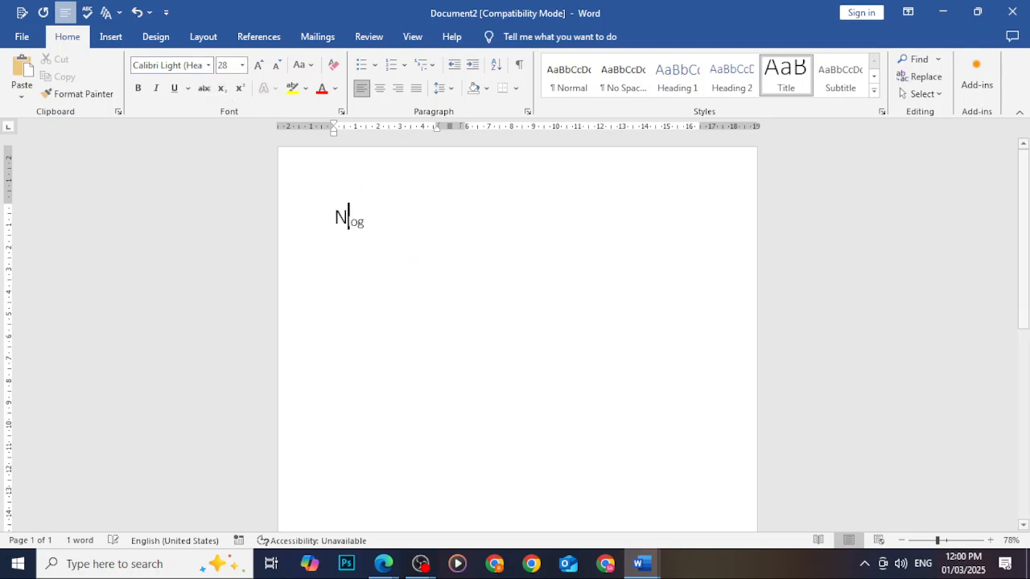
Add a subscript "2" after "log", followed by a superscript "2"
left_click(412, 223)
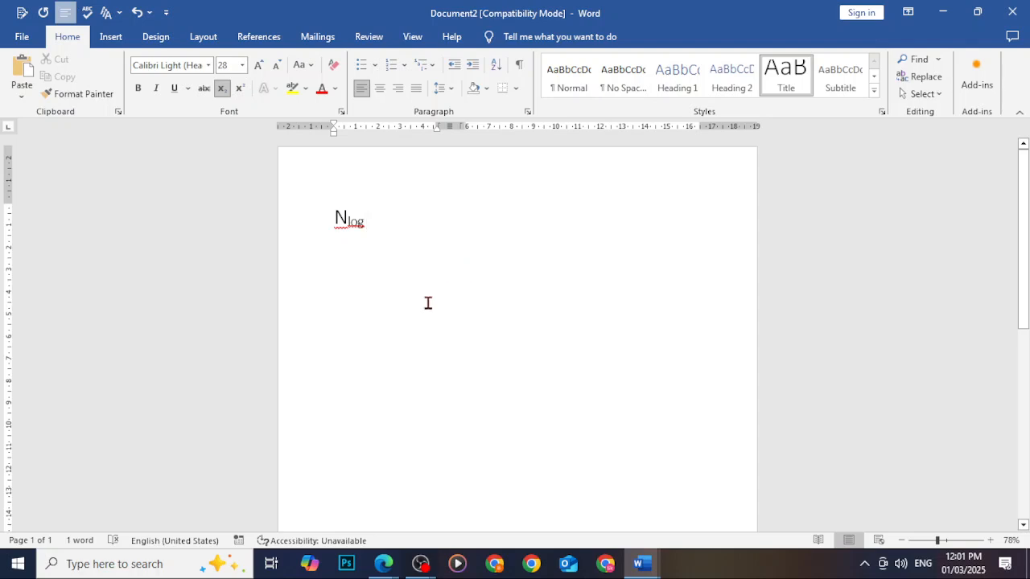
type("2")
left_click(242, 91)
type("2")
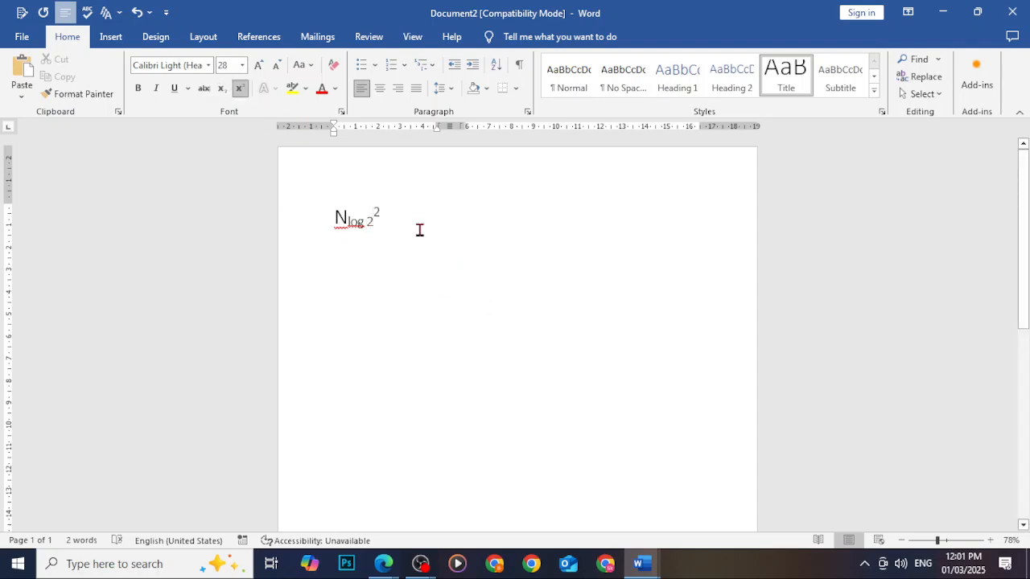
Turn off superscript at the end of the expression and write "1st" after it on the same line
key("Return")
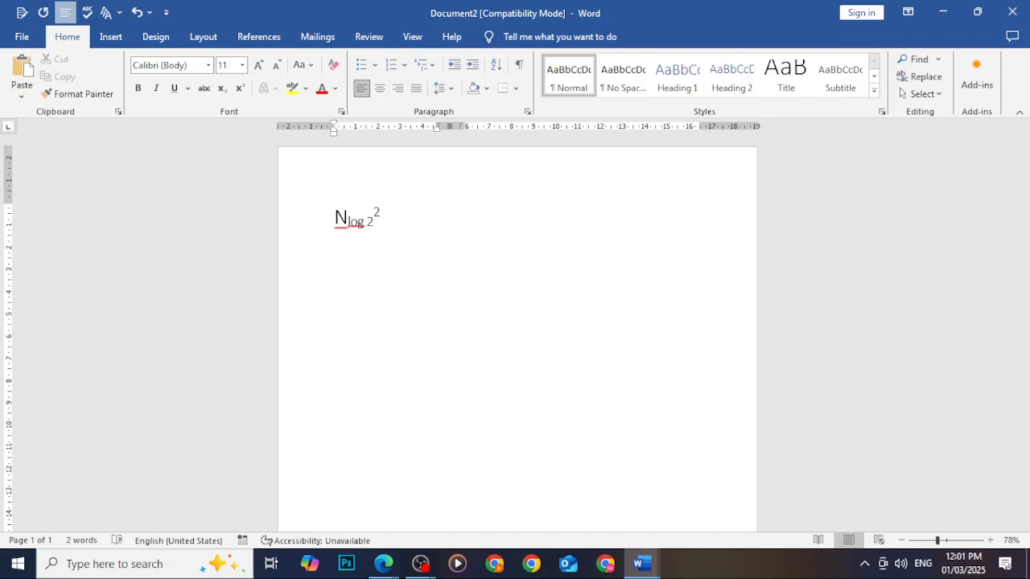
key("BackSpace")
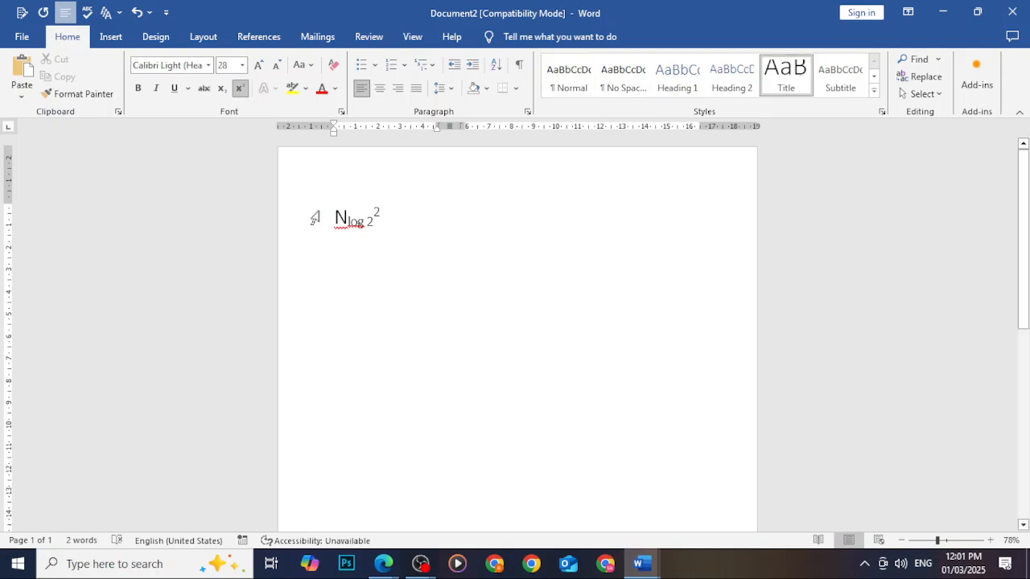
left_click(239, 89)
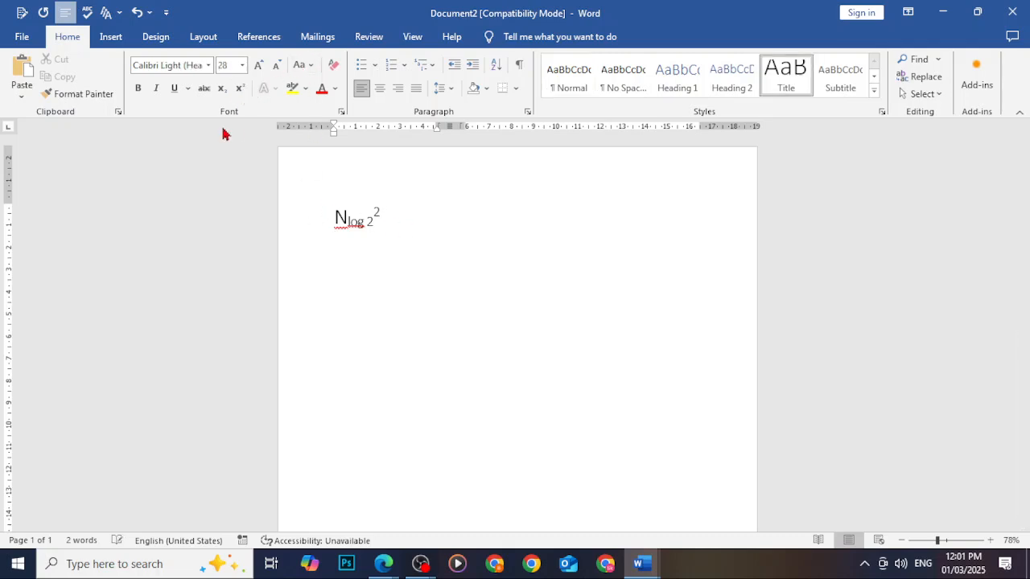
type("1st")
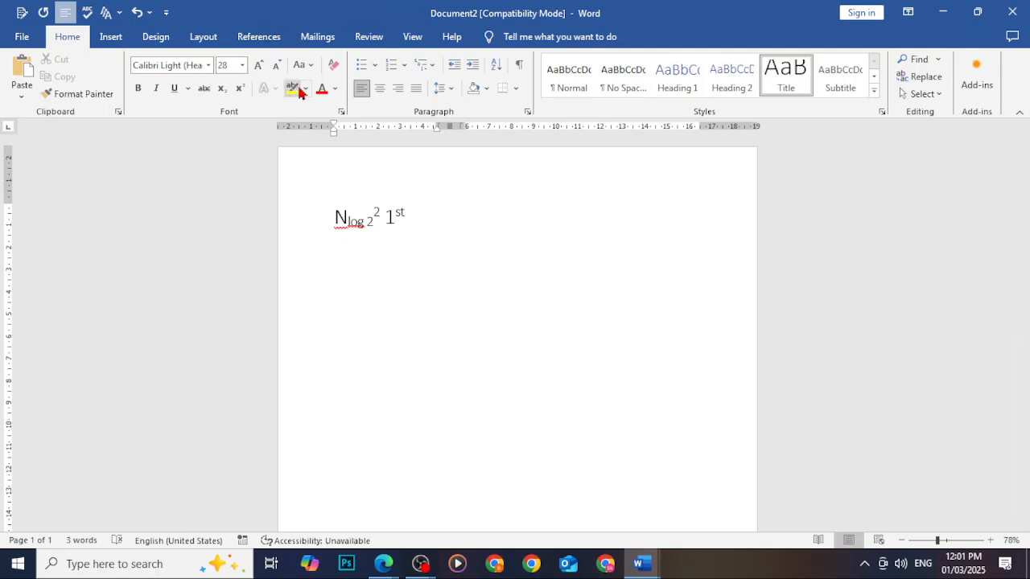
Highlight the "N log 2" expression with its exponent in yellow and color the text "1st" red
left_click_drag(388, 218, 334, 224)
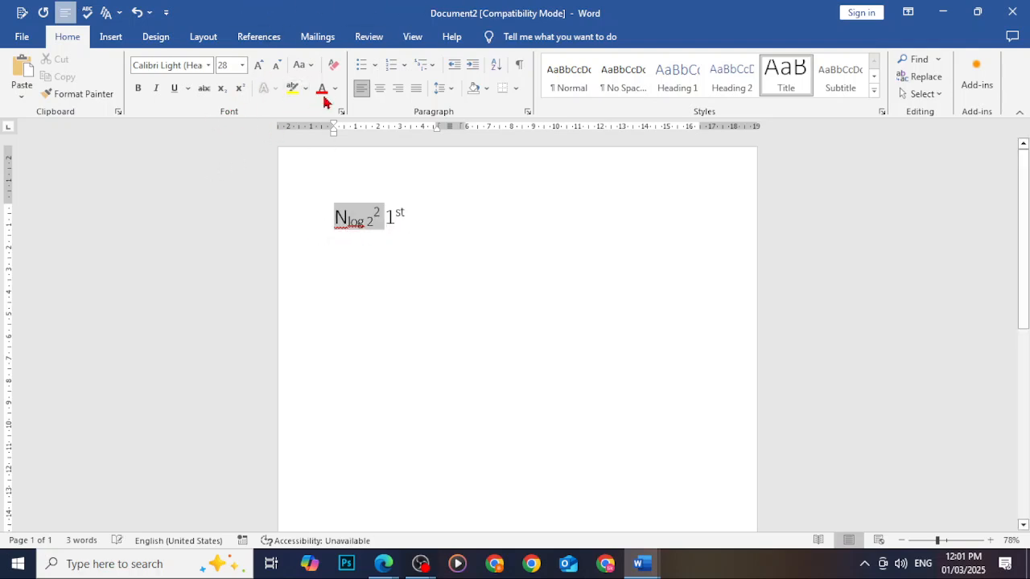
left_click(292, 88)
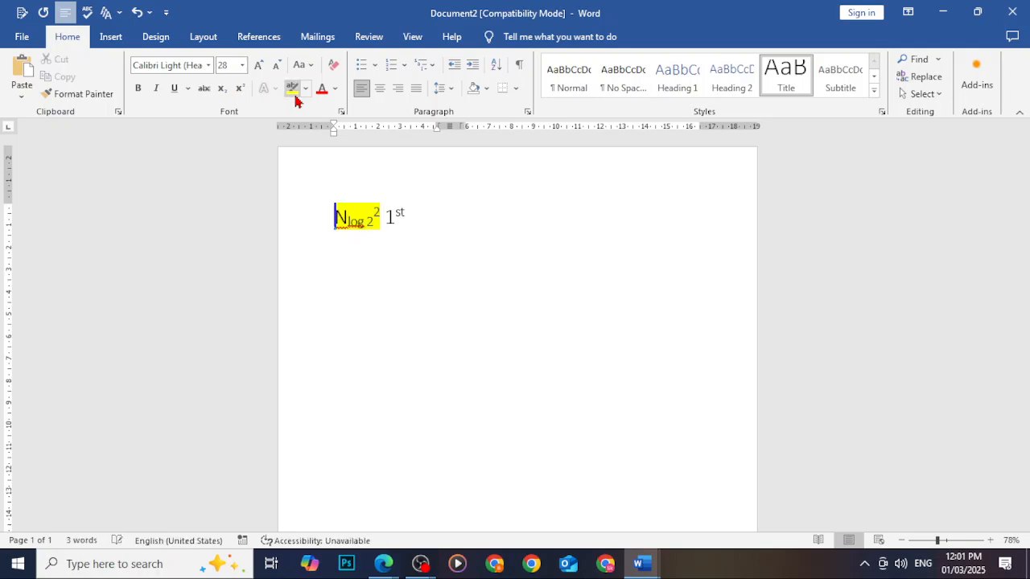
left_click_drag(414, 215, 386, 218)
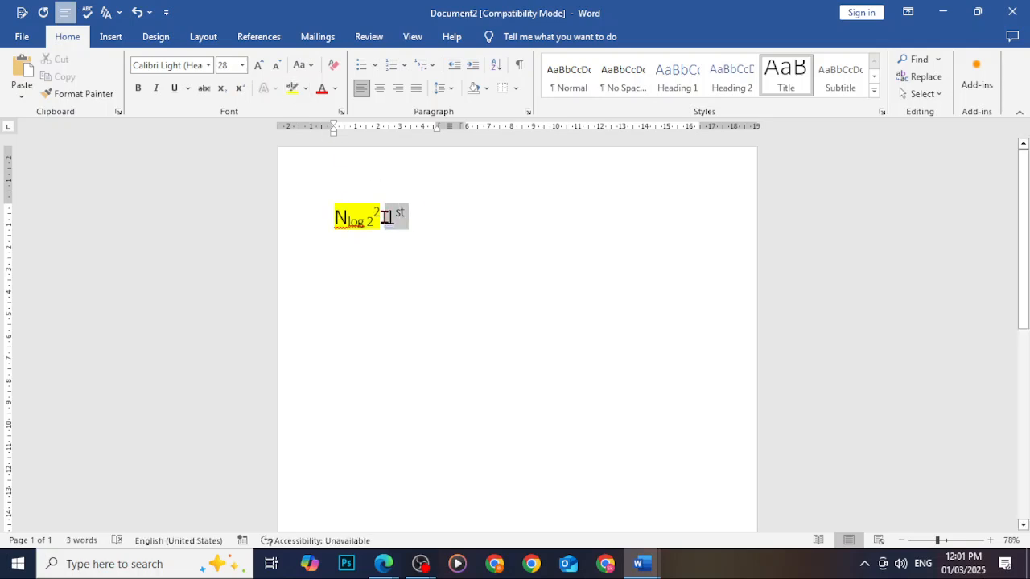
left_click(322, 88)
Enlarge the font size of "1st" to 80 in successive increments
left_click(412, 213)
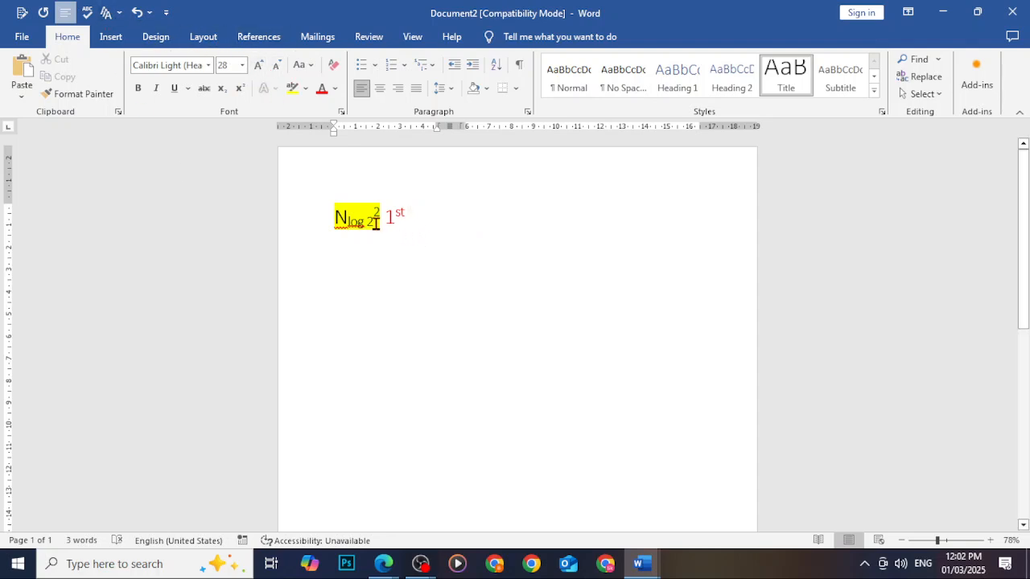
double_click(399, 216)
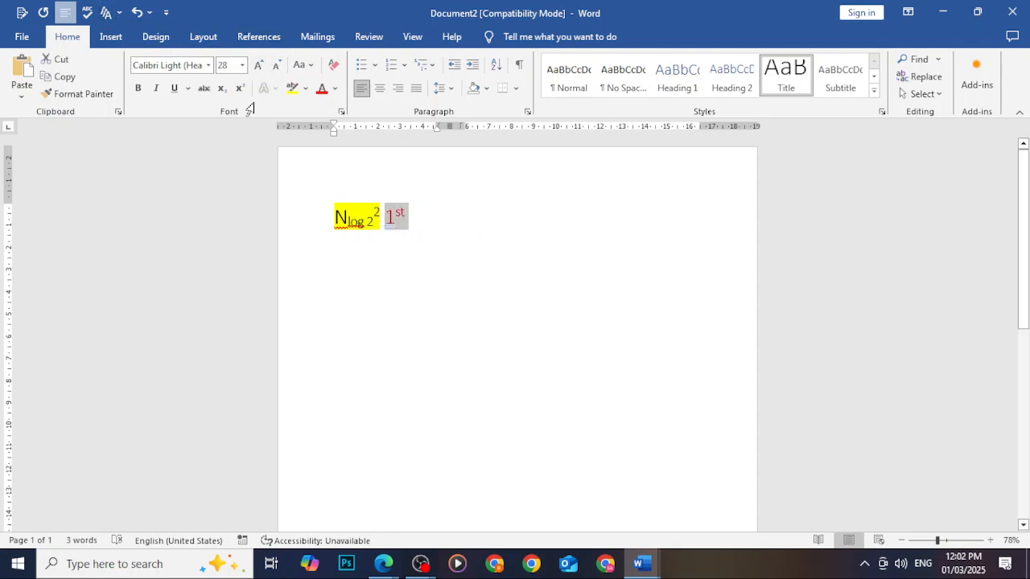
left_click(258, 64)
left_click(258, 64)
left_click(258, 65)
left_click(258, 64)
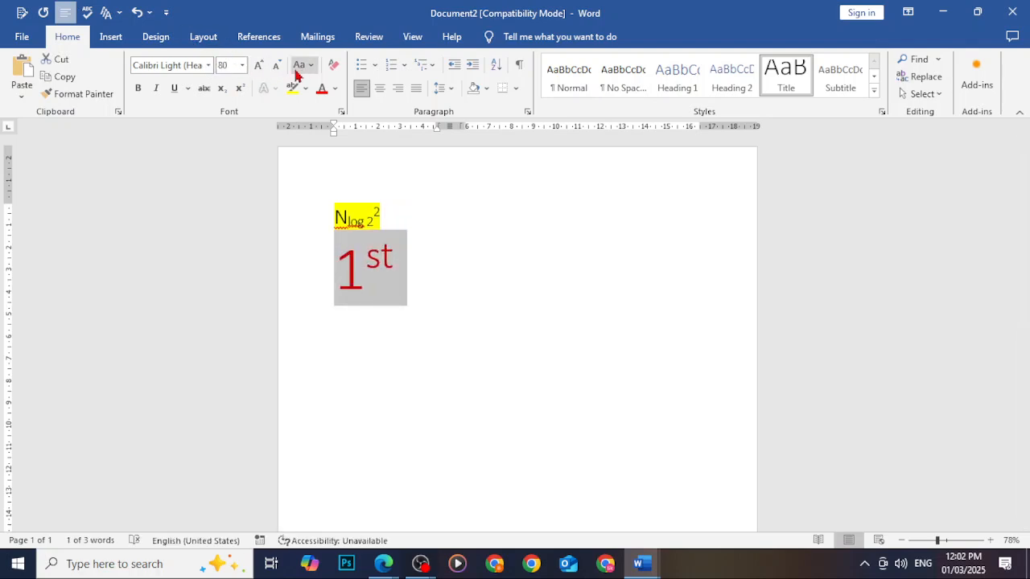
Shrink the font size of "1st" stepwise to 28
left_click(276, 65)
left_click(276, 64)
left_click(276, 64)
left_click(276, 65)
Start a new line below the expression and write a capitalized sample first name on it
left_click(439, 213)
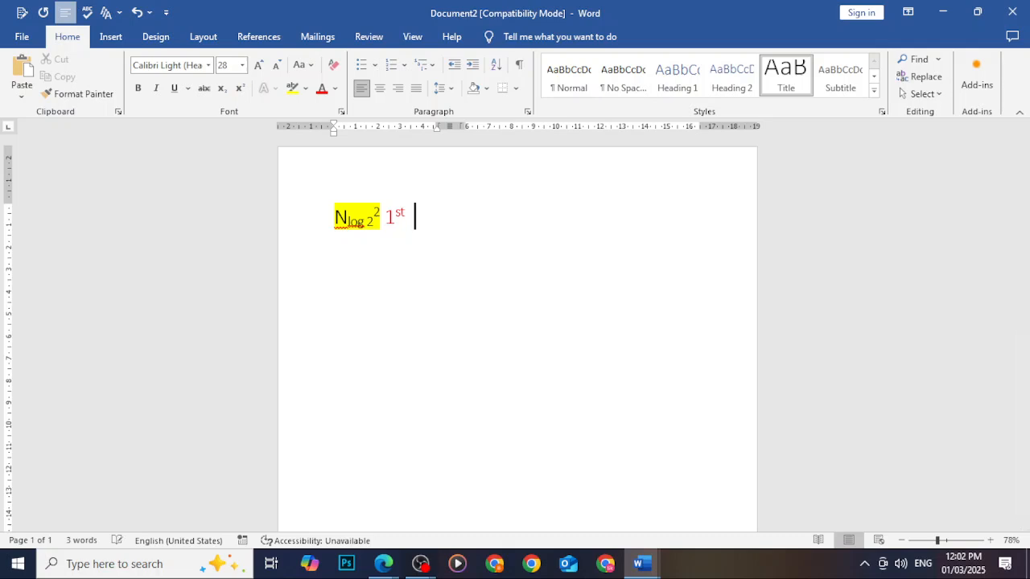
key("Return")
type("Jamal")
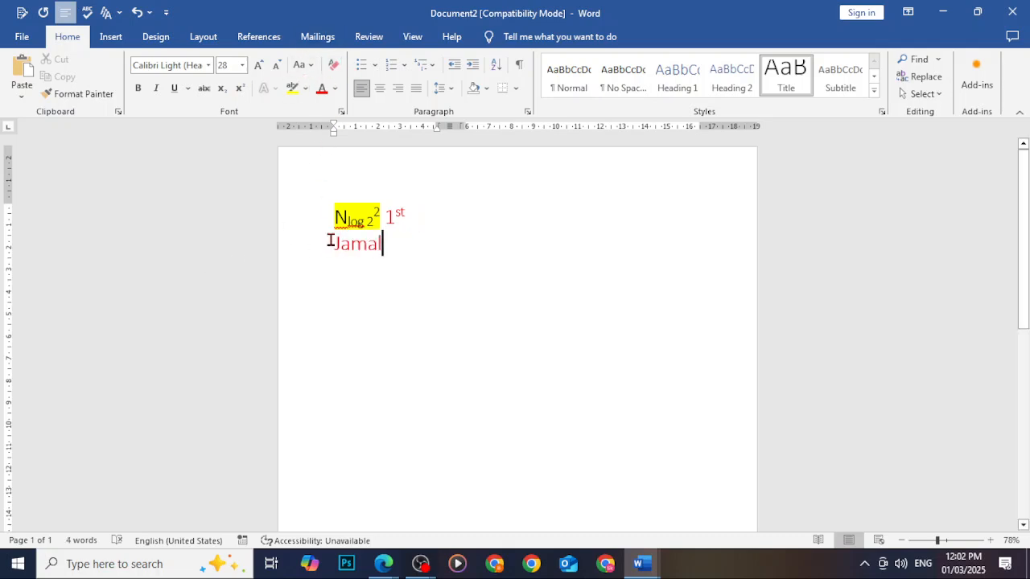
Convert the name on the second line to uppercase and finally to lowercase
left_click_drag(394, 248, 330, 261)
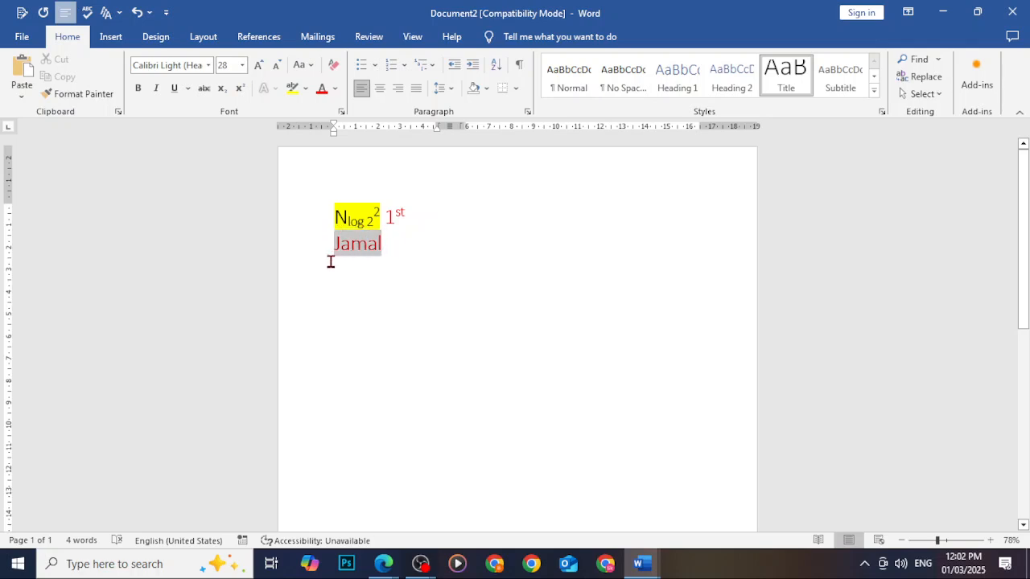
left_click(305, 65)
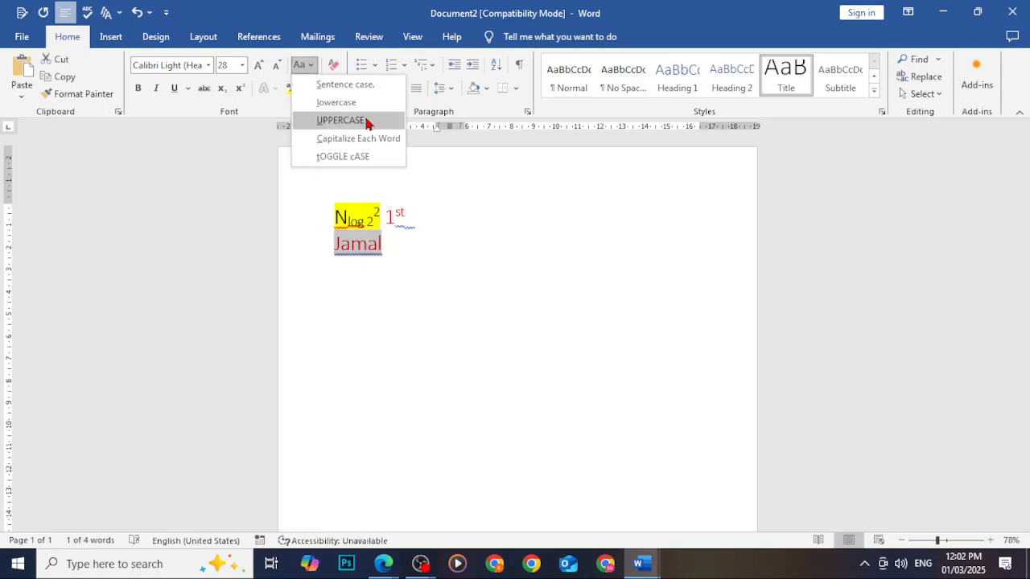
left_click(368, 122)
left_click(342, 92)
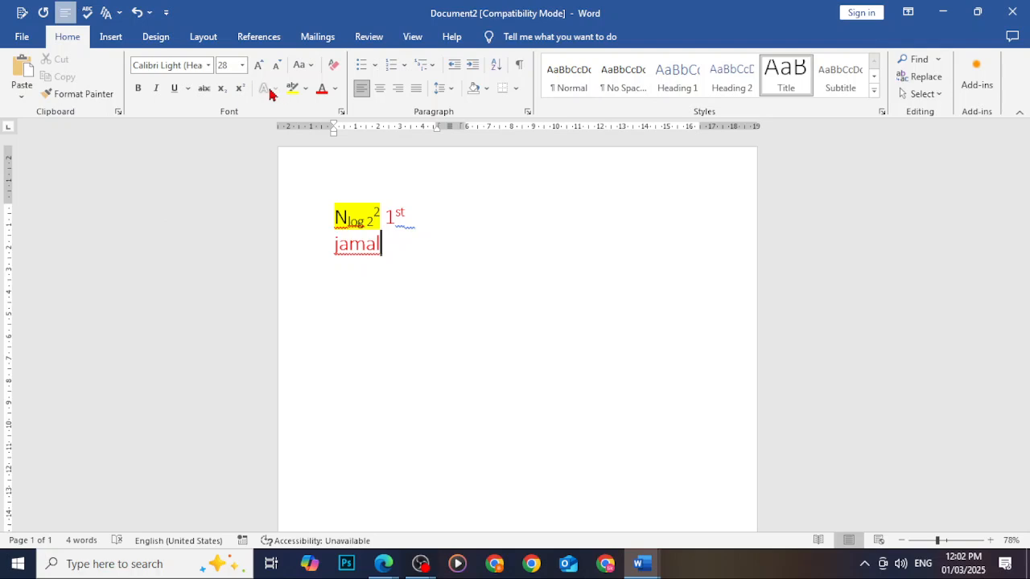
left_click_drag(380, 255, 335, 248)
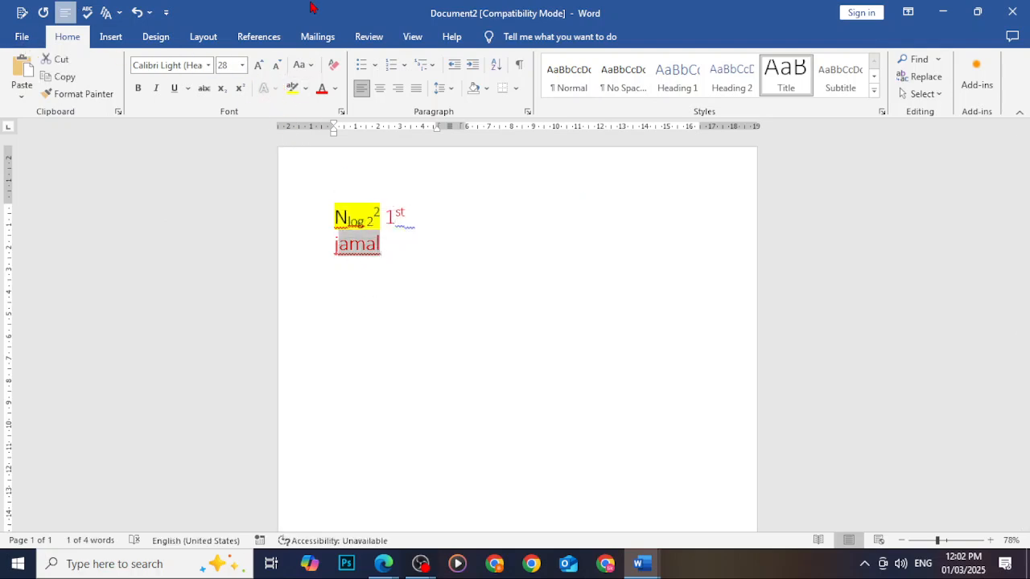
Open powerpoint2016_actionbuttons_practice.pptx in a maximized PowerPoint window and show the commands for inserting content
left_click(113, 37)
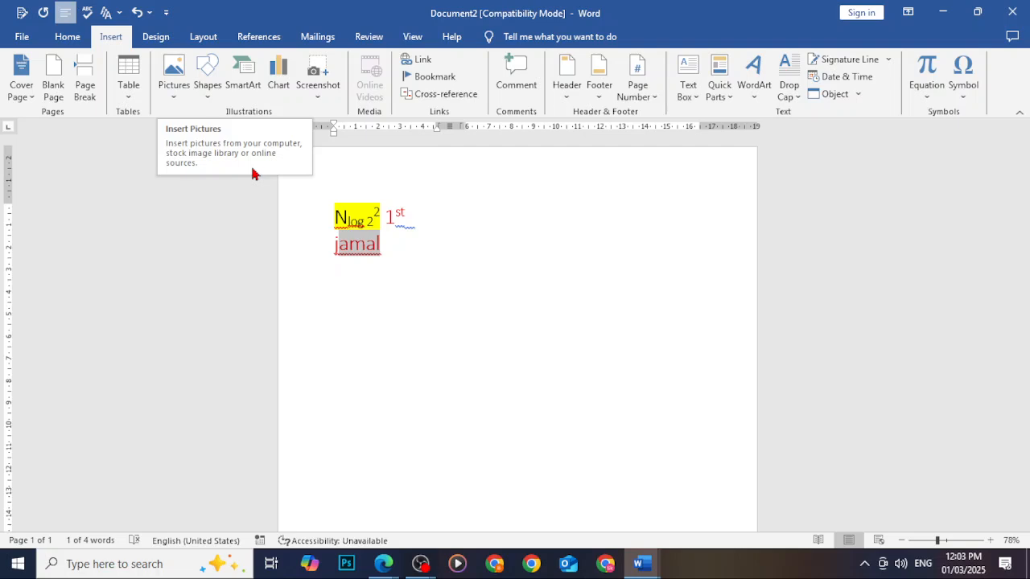
left_click(33, 574)
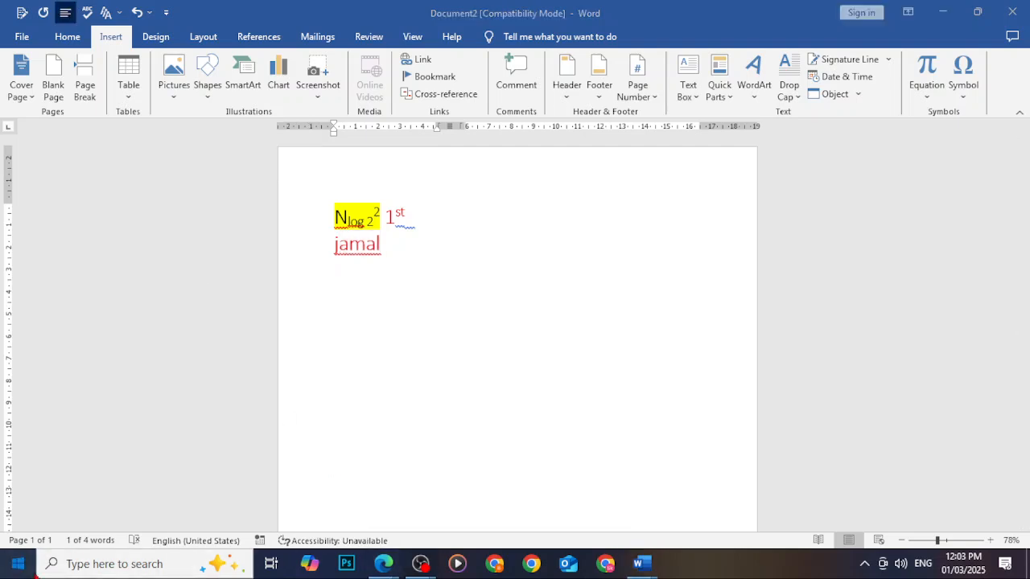
type("power")
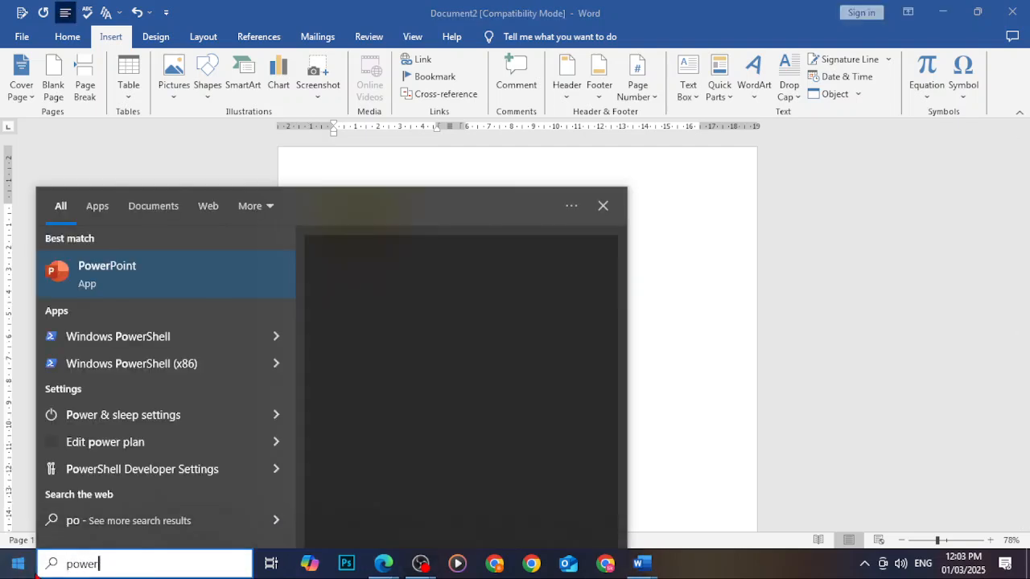
key("Escape")
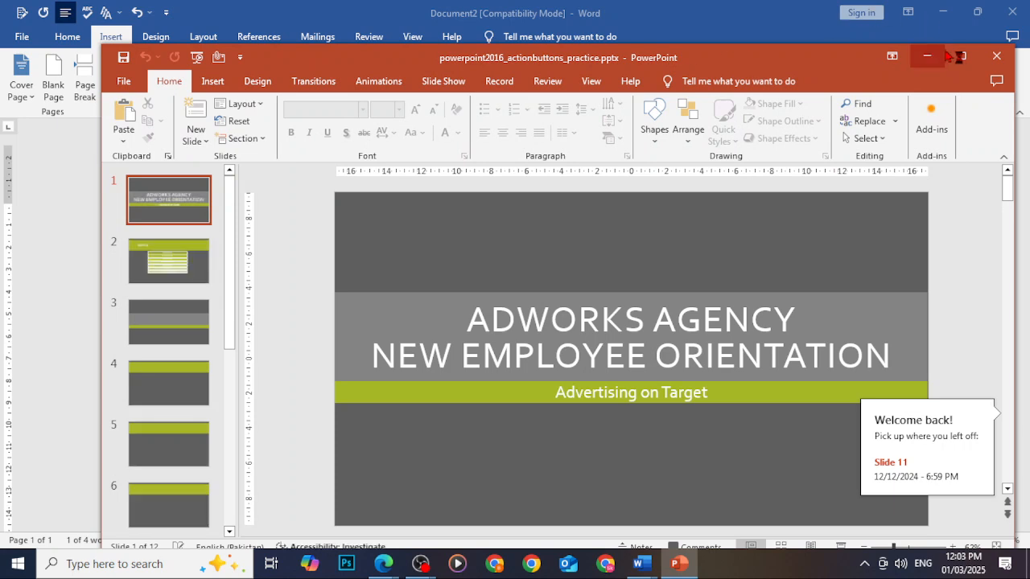
left_click(959, 55)
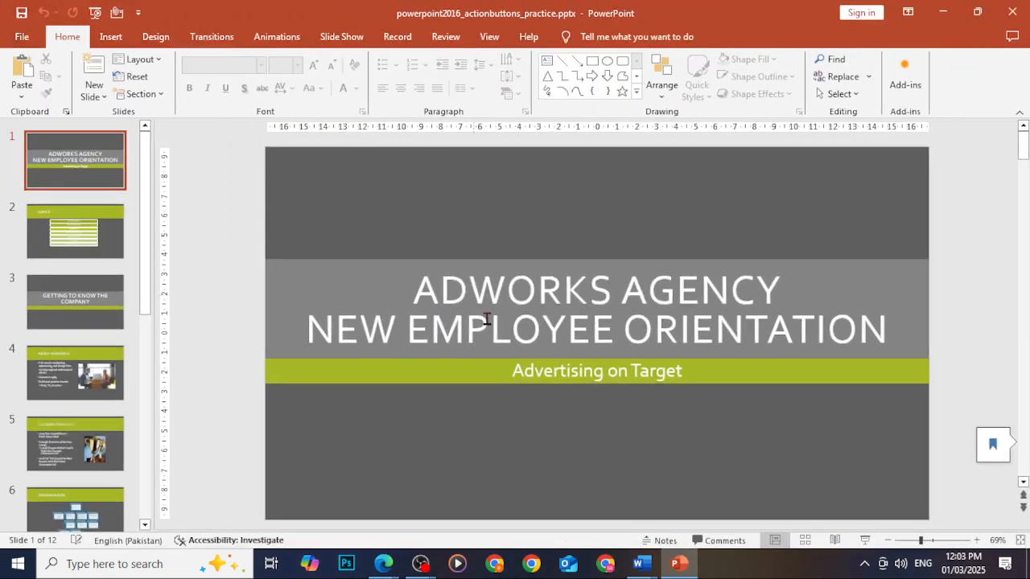
left_click(483, 306)
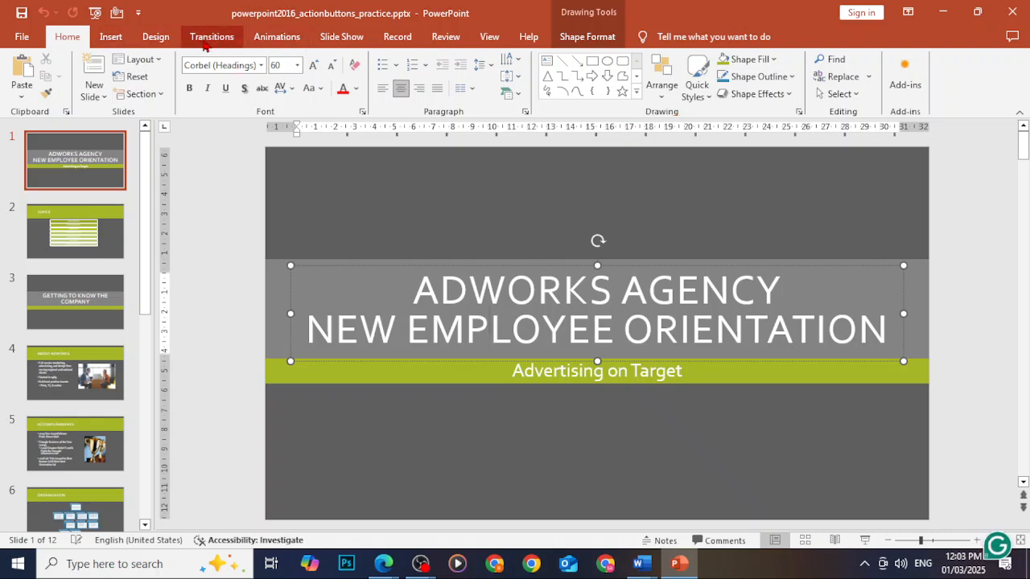
left_click(111, 36)
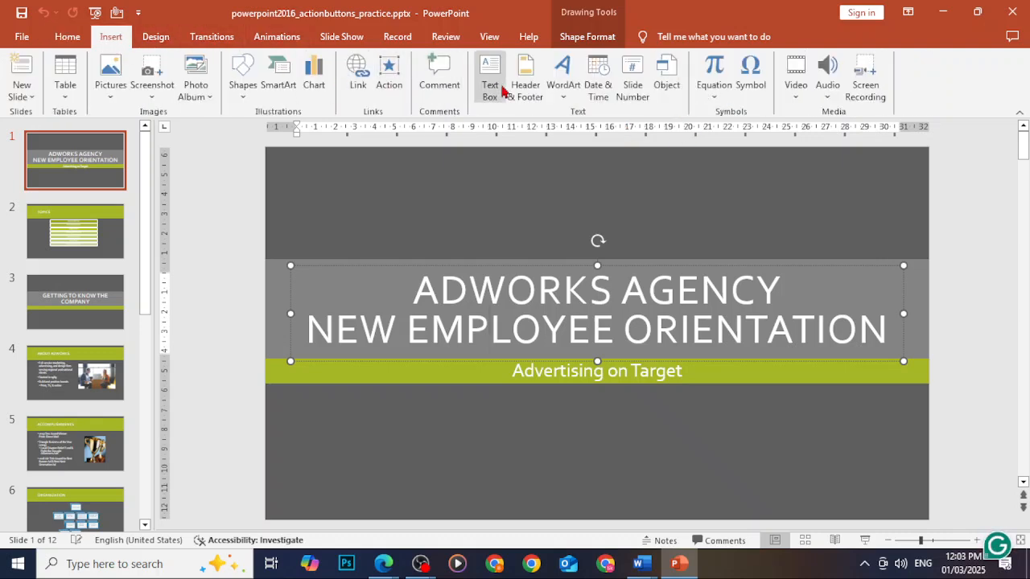
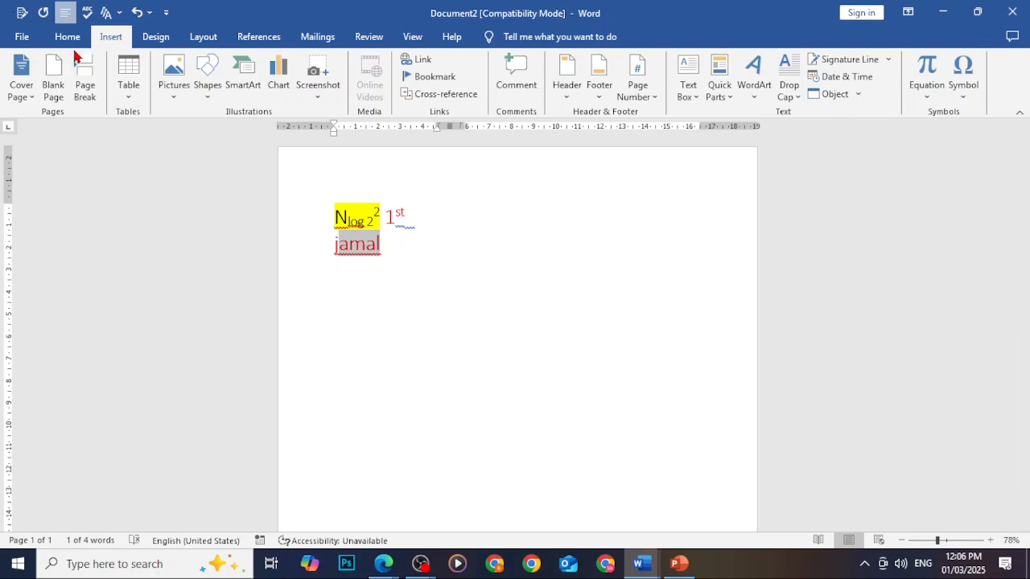
Insert a table with 7 columns and 6 rows on a new line below the name
left_click(135, 94)
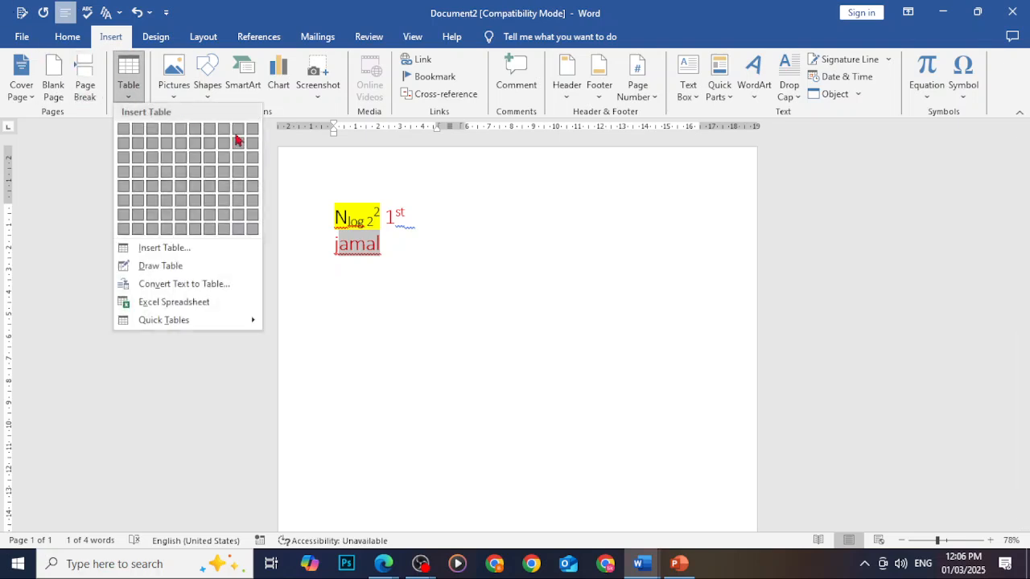
left_click(390, 245)
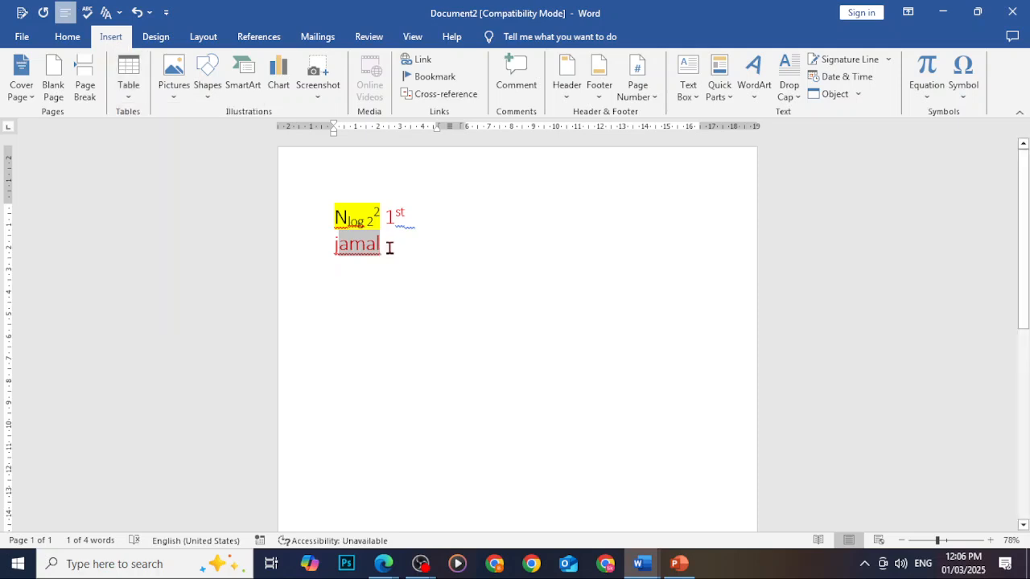
left_click(394, 248)
key("Return")
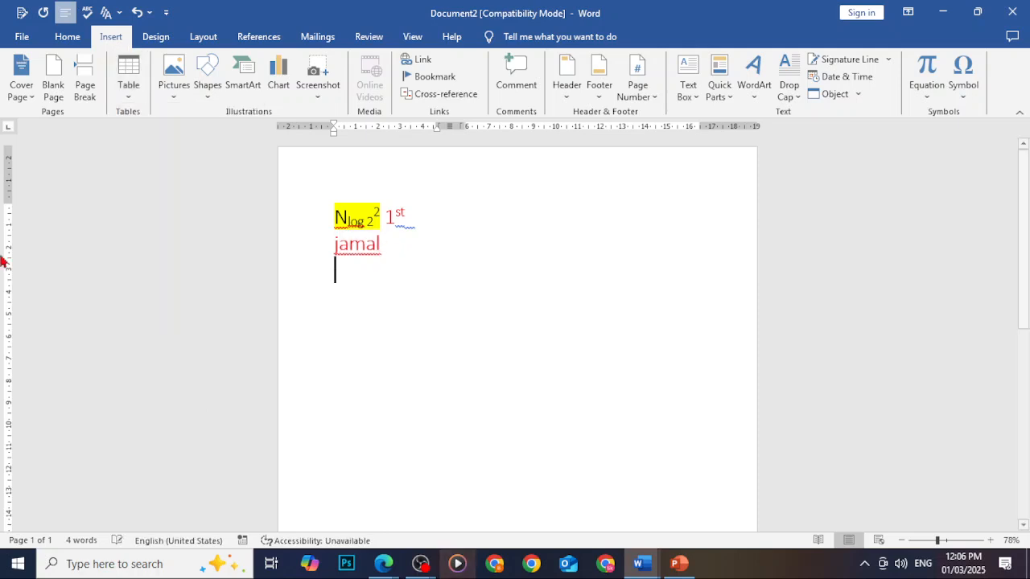
left_click(135, 90)
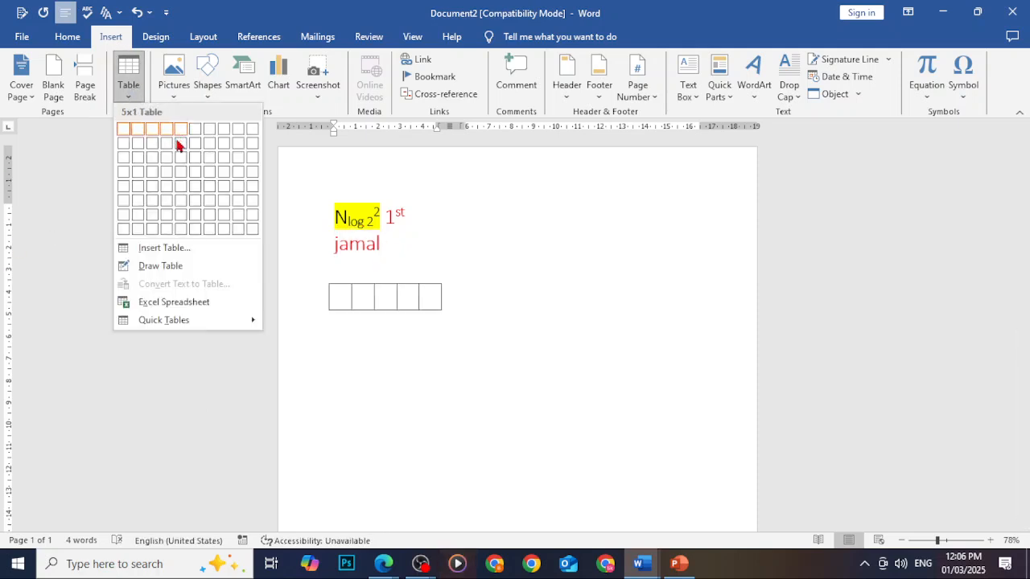
left_click(215, 205)
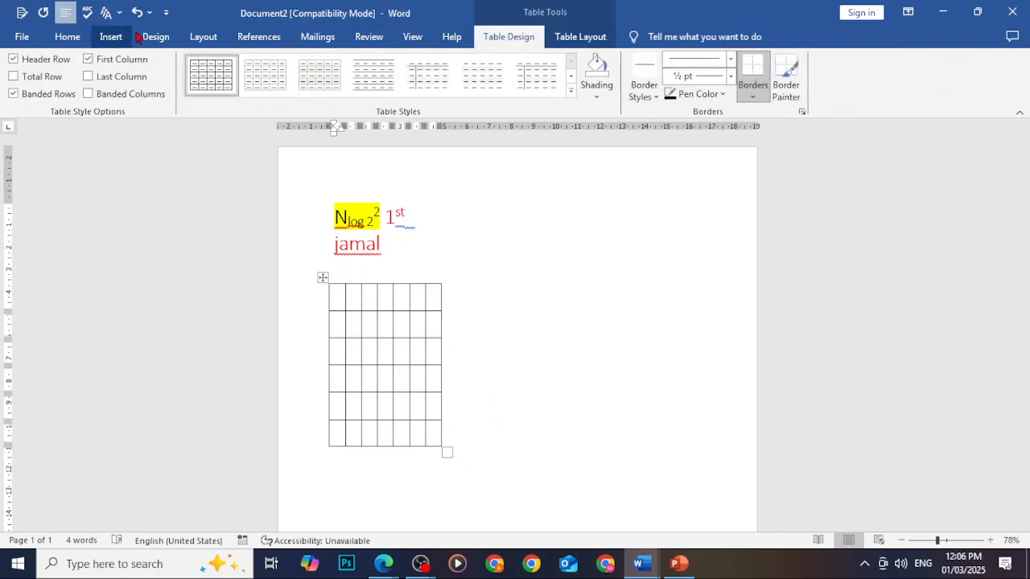
Show the picture sources, the shape gallery and the chart types available for insertion
left_click(110, 38)
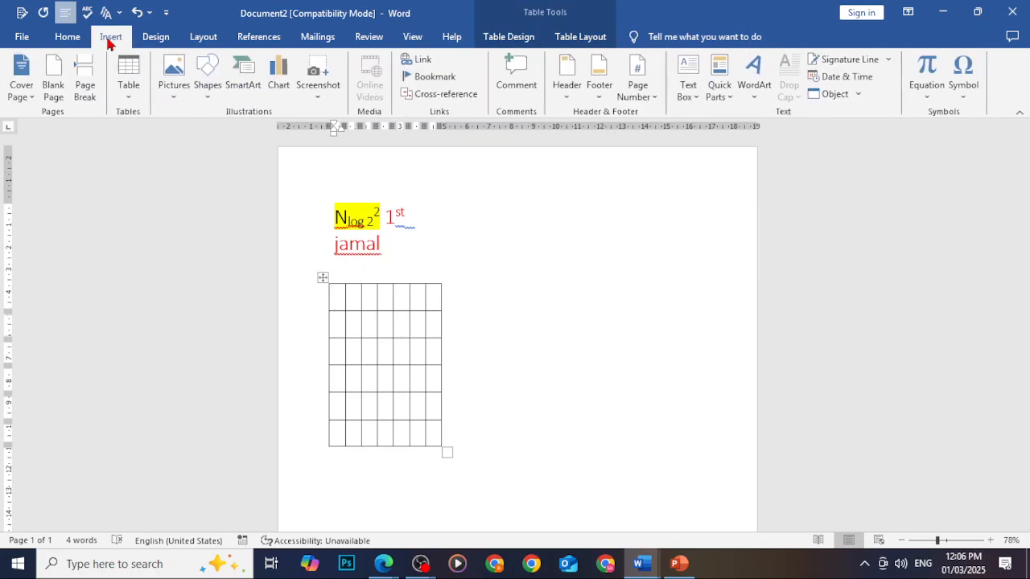
left_click(177, 92)
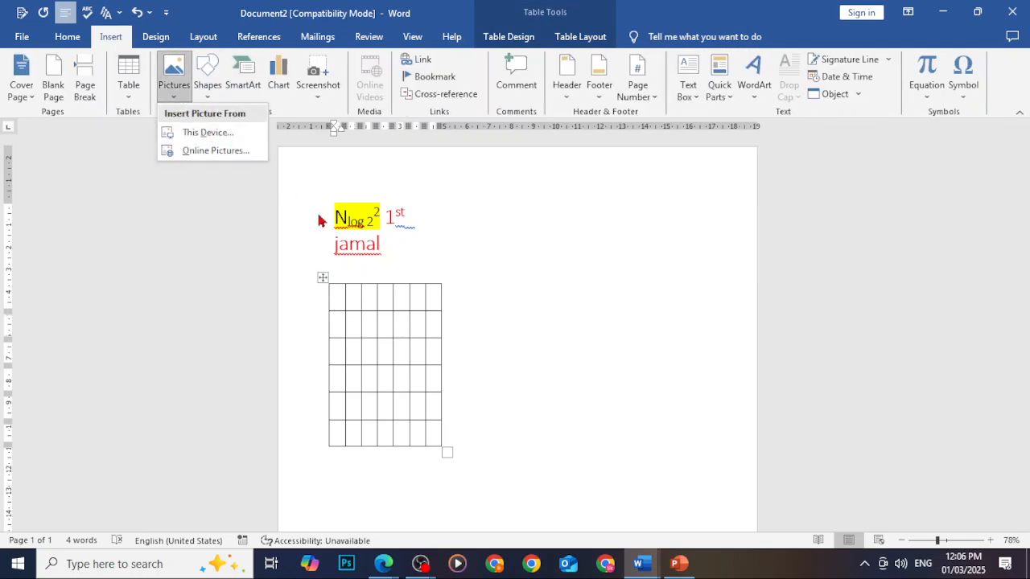
left_click(215, 99)
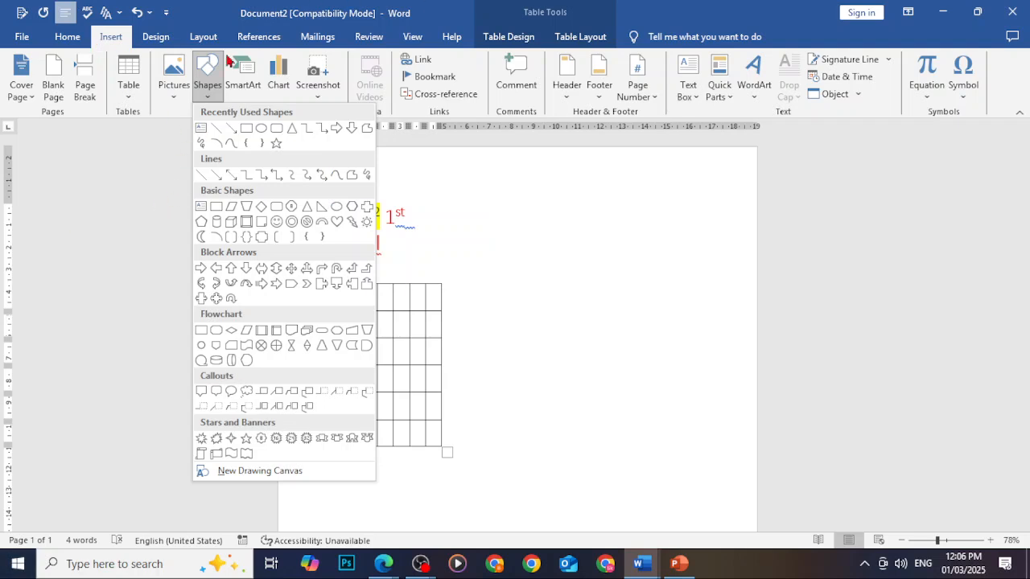
left_click(288, 81)
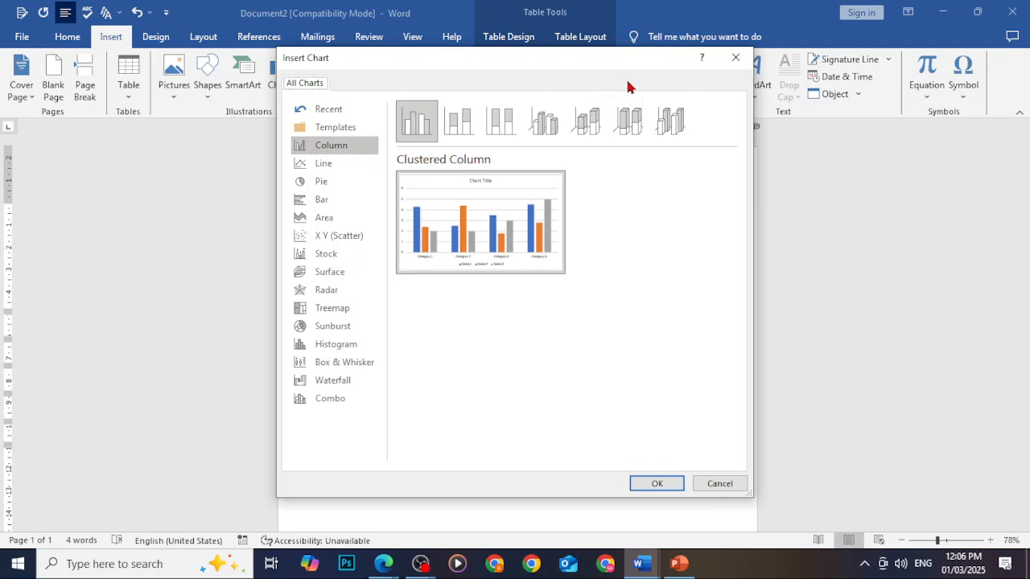
left_click(735, 58)
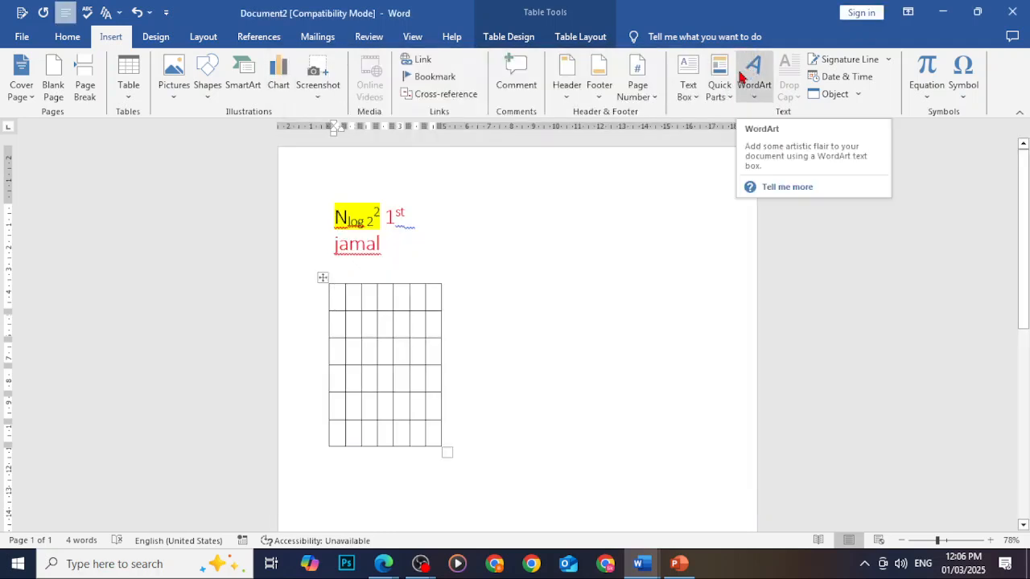
left_click(267, 90)
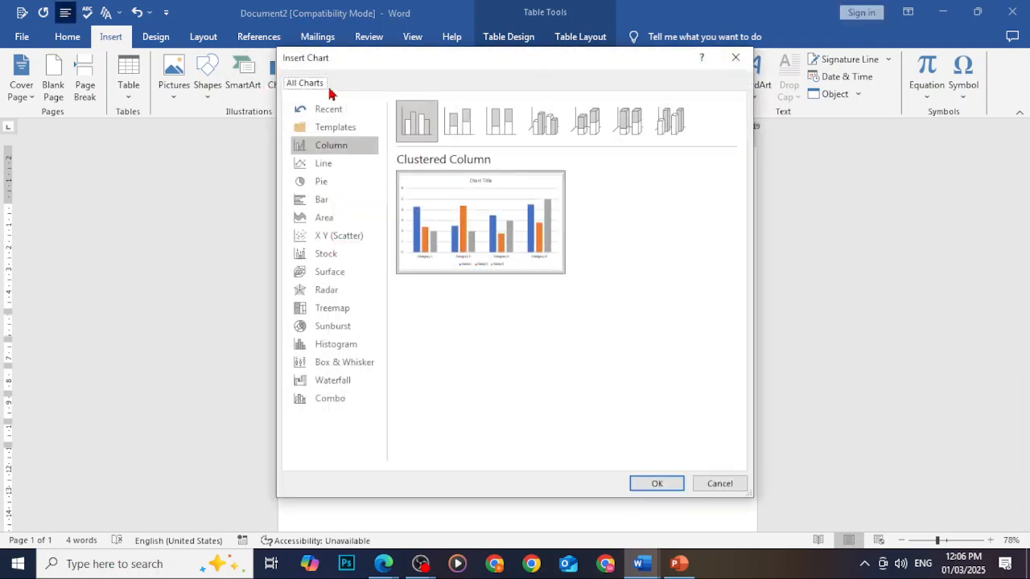
left_click(735, 56)
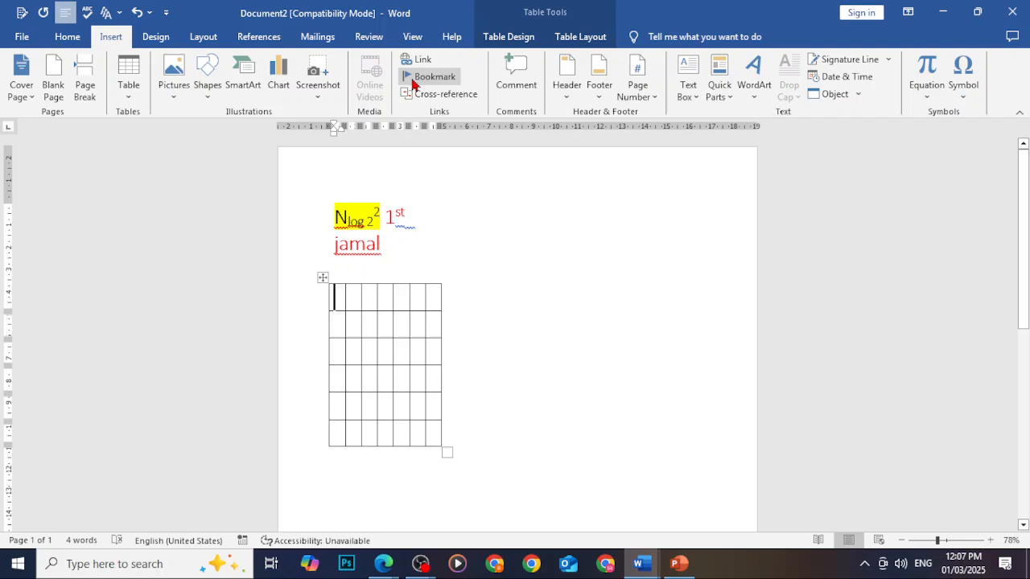
Browse the SmartArt categories and insert a Text Cycle graphic into the table's first cell
left_click(256, 83)
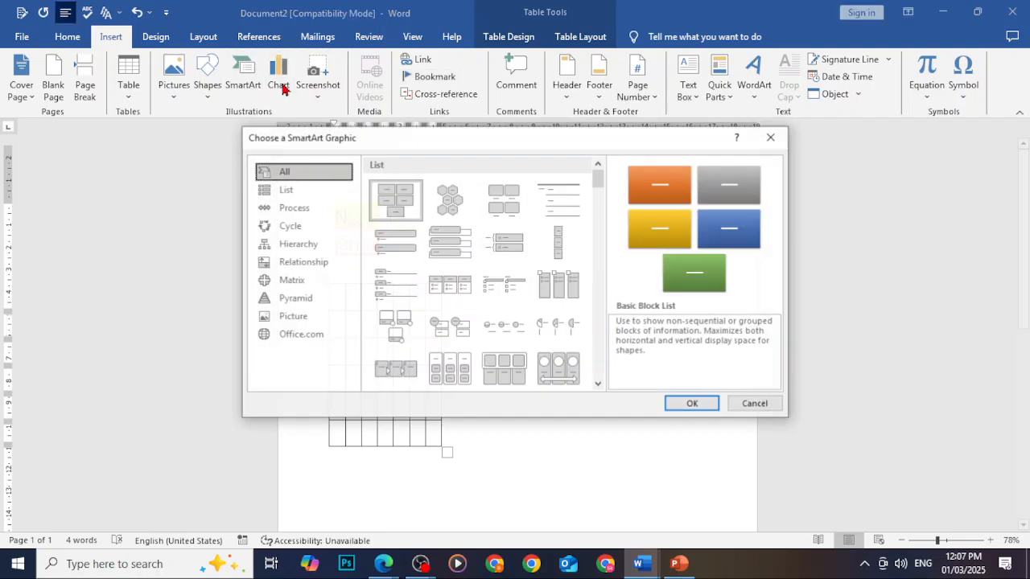
left_click(339, 210)
left_click(297, 194)
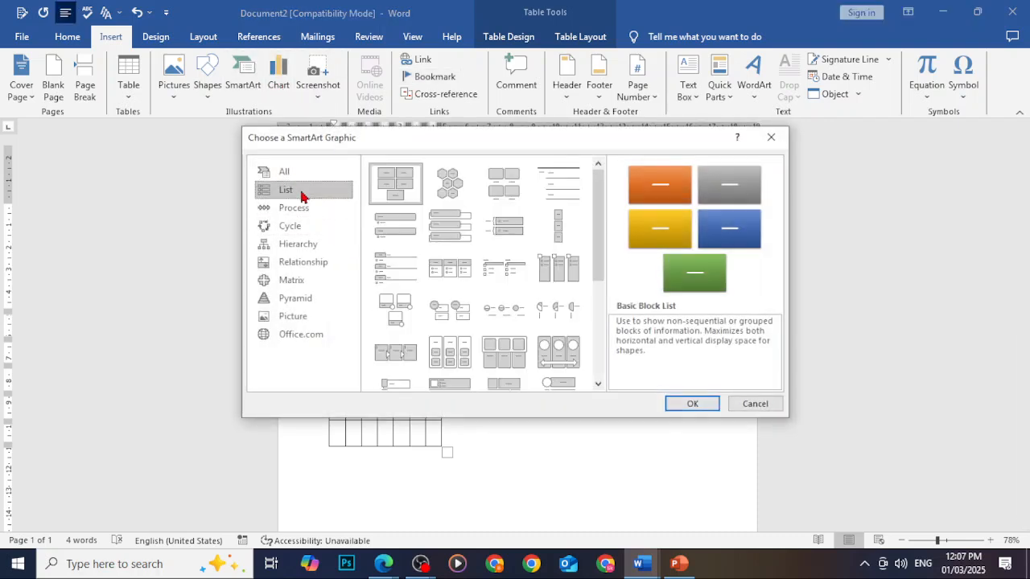
left_click(320, 247)
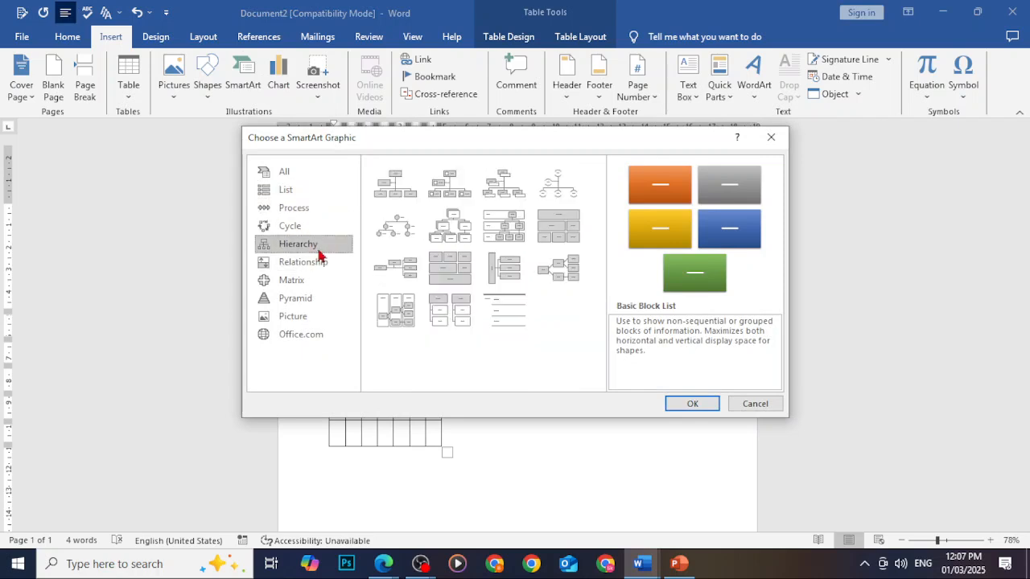
left_click(330, 298)
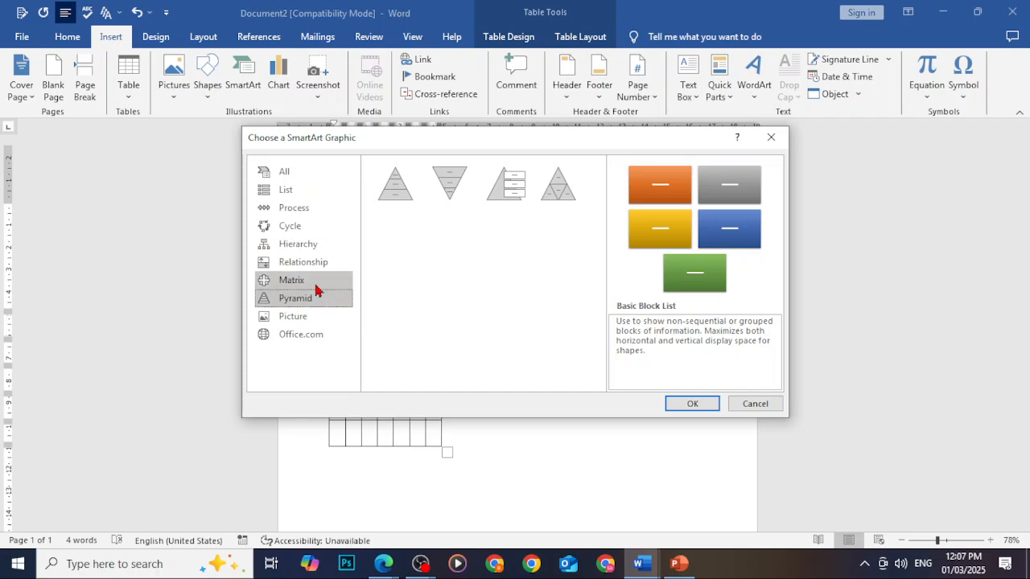
left_click(318, 283)
left_click(314, 232)
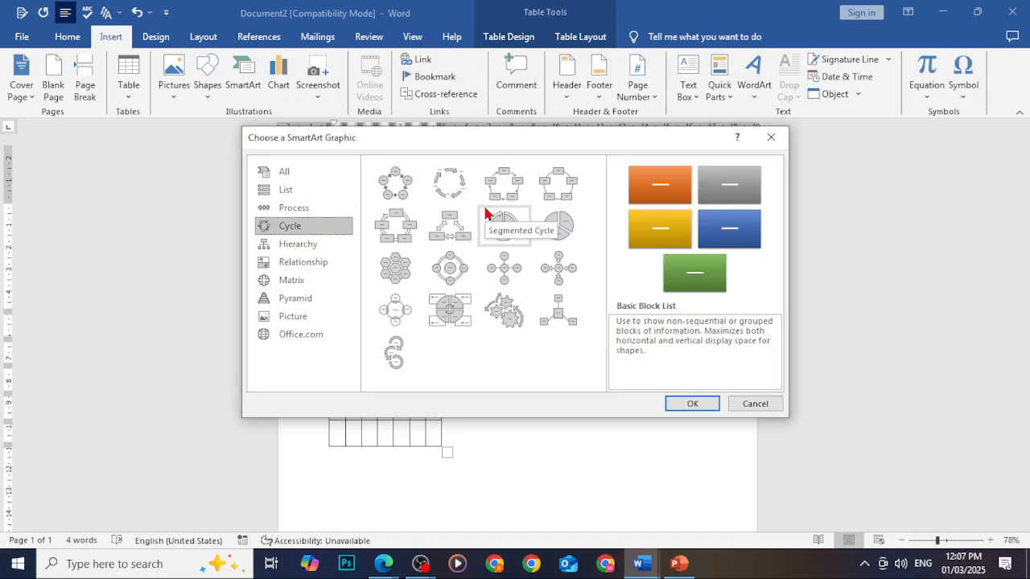
left_click(465, 189)
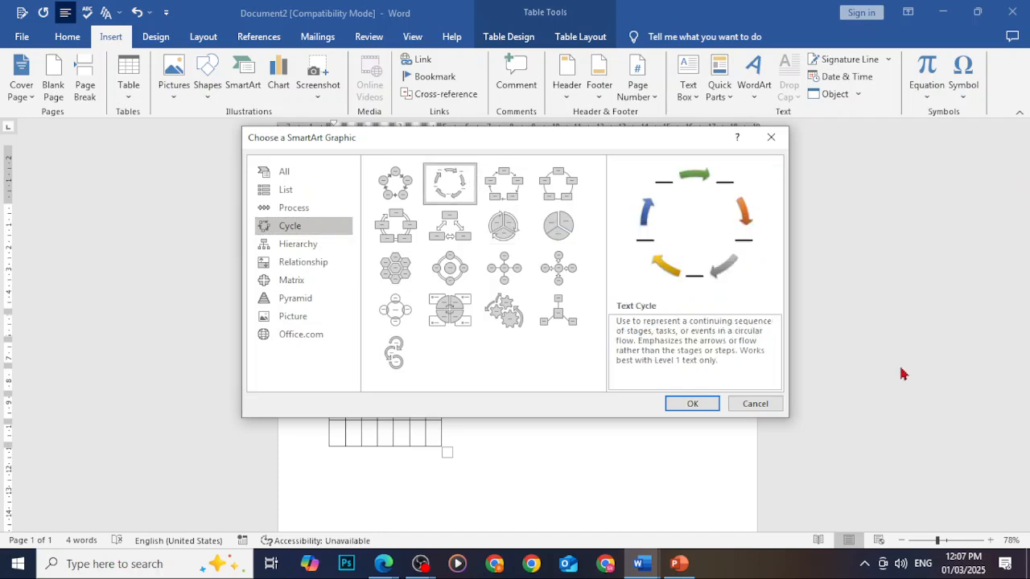
left_click(689, 408)
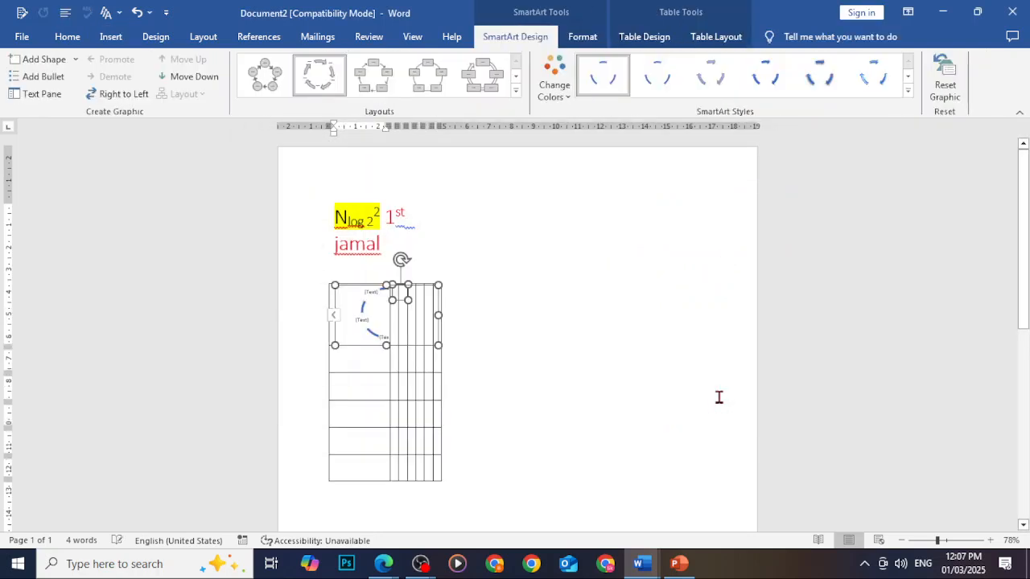
scroll(375, 515, "down", 2)
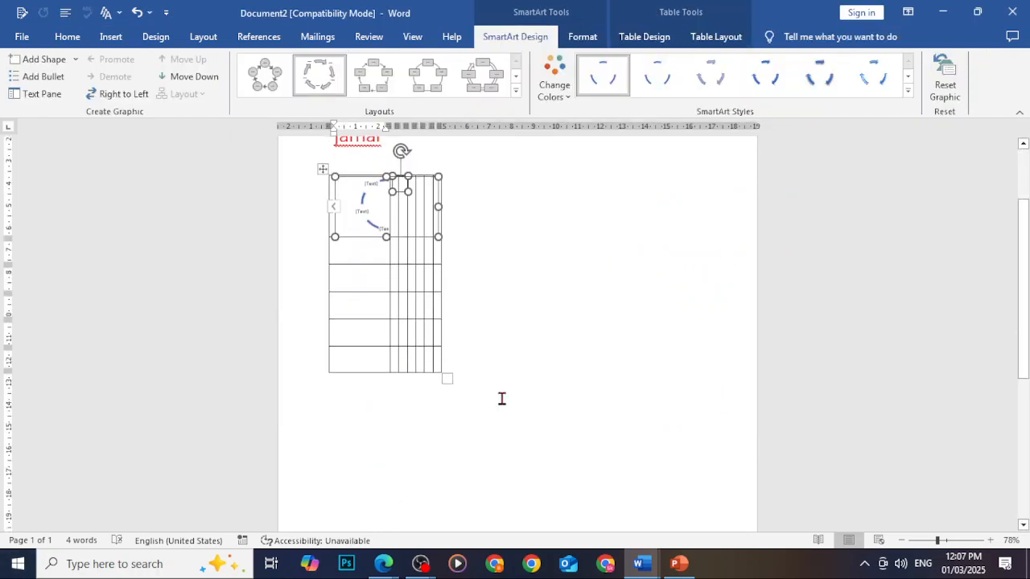
left_click(420, 424)
key("Return")
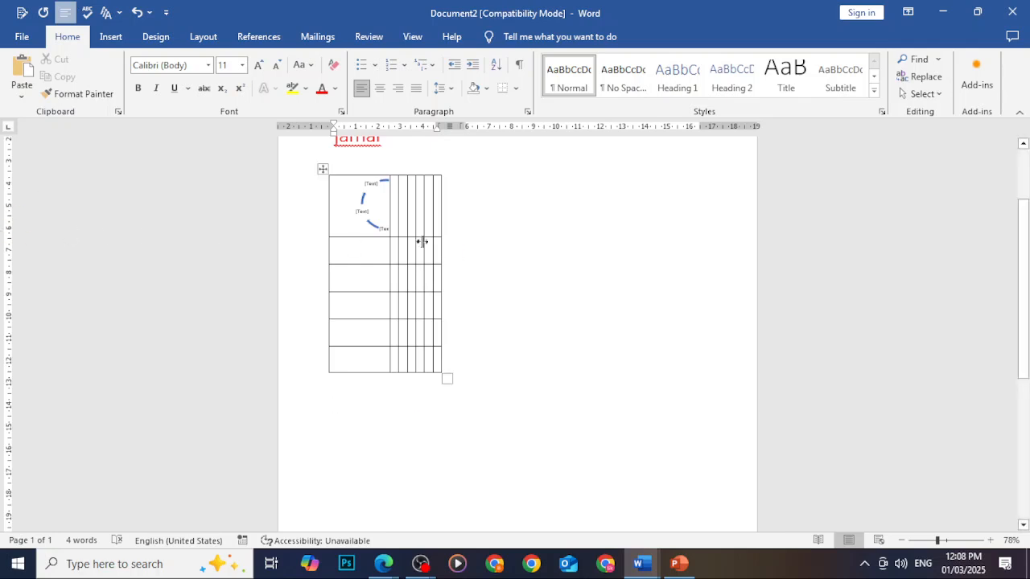
left_click(364, 224)
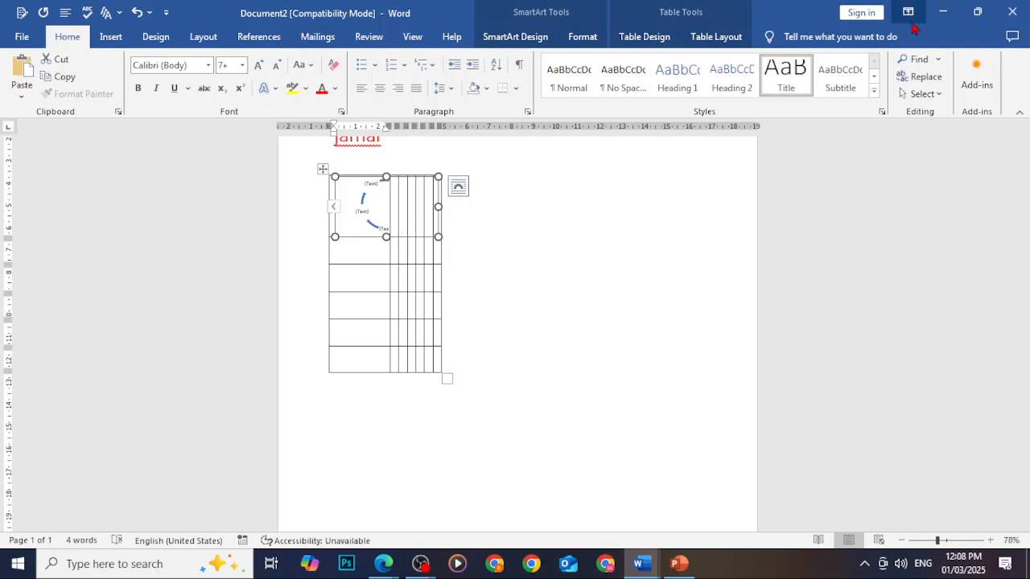
left_click(467, 381)
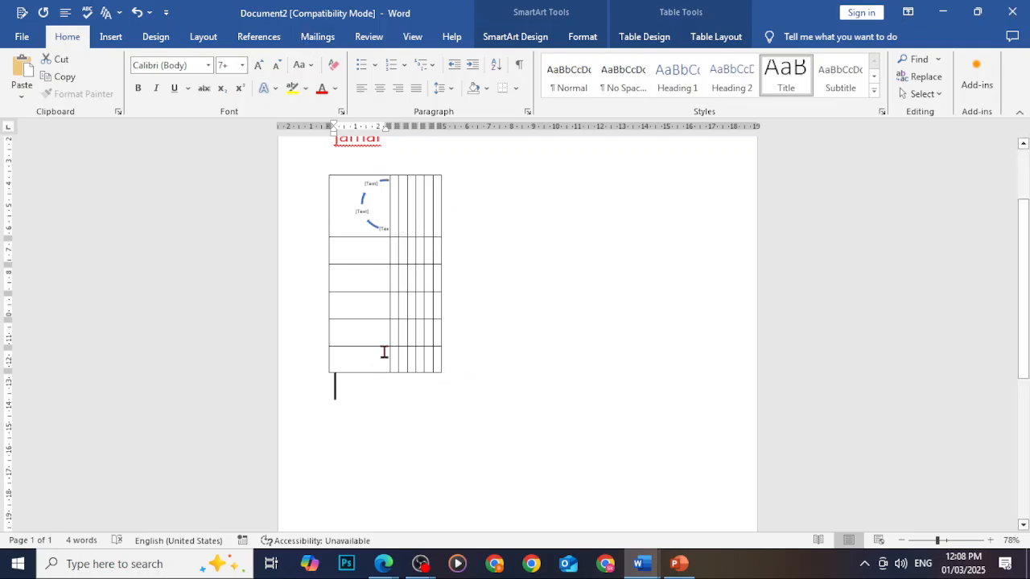
Clear the page by deleting the table with its SmartArt graphic and all the text above it
left_click_drag(384, 351, 239, 157)
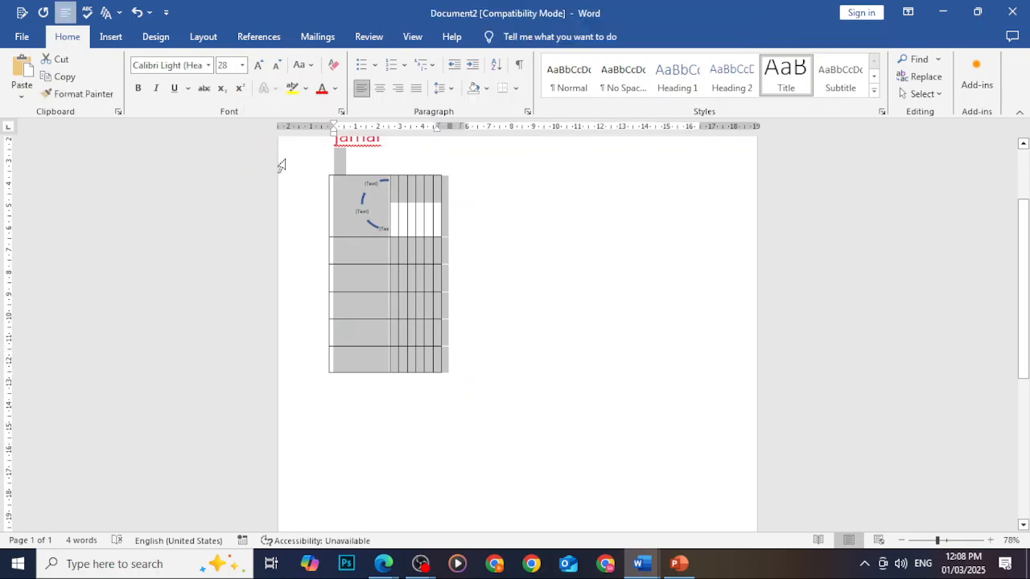
key("BackSpace")
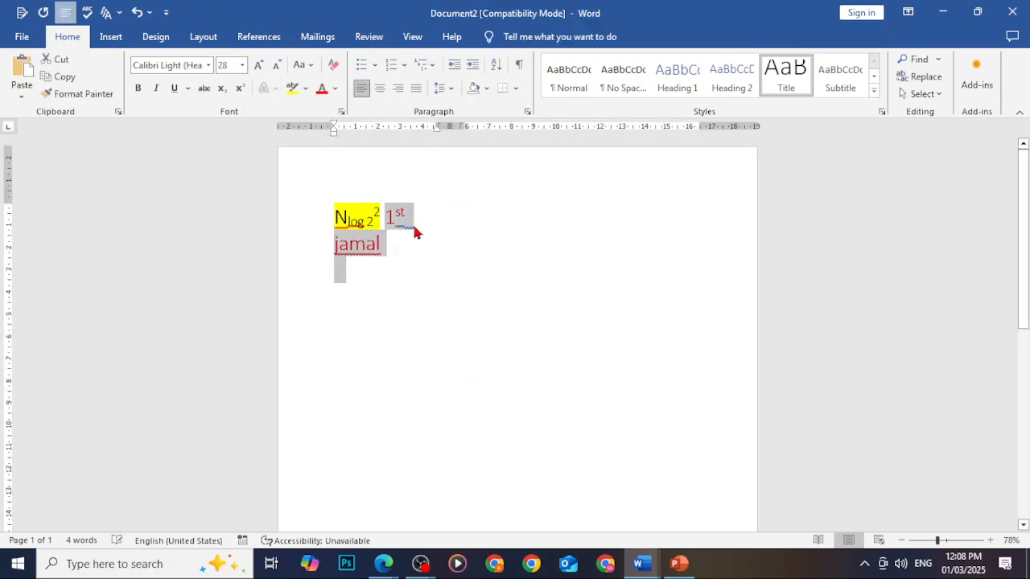
key("BackSpace")
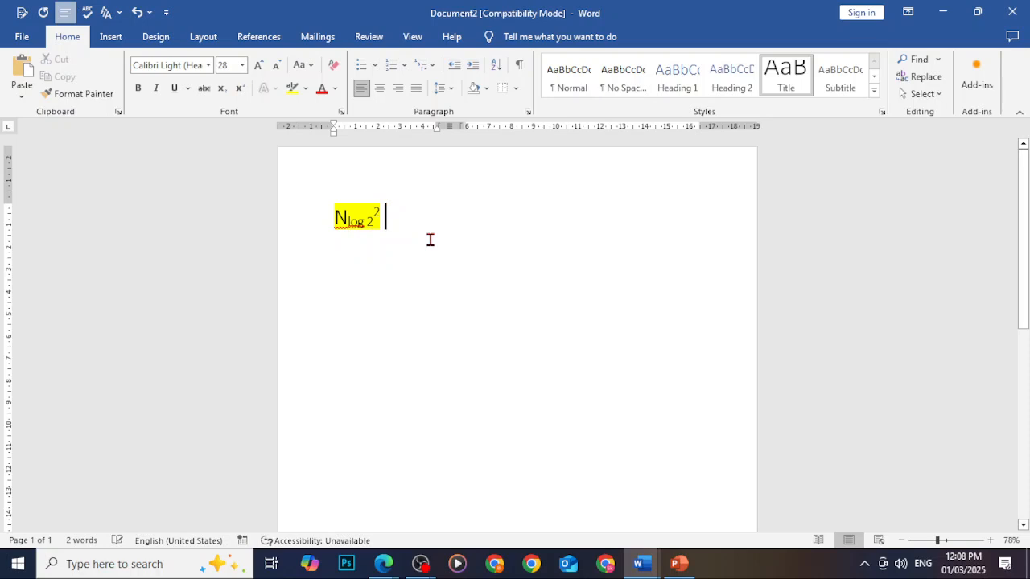
key("BackSpace")
key("BackSpace")
key("BackSpace")
key("BackSpace")
key("BackSpace")
key("BackSpace")
key("BackSpace")
key("BackSpace")
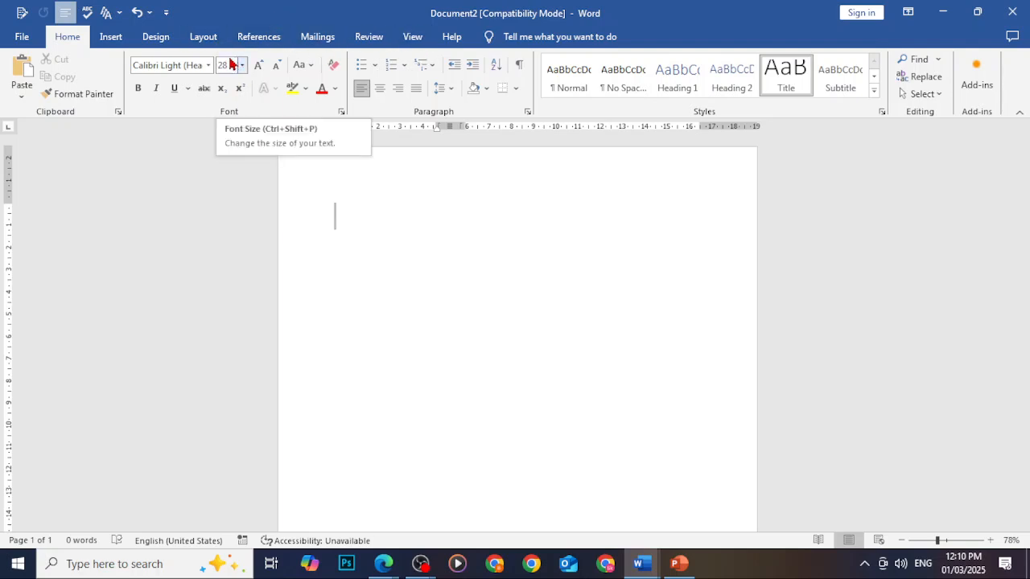
left_click(117, 46)
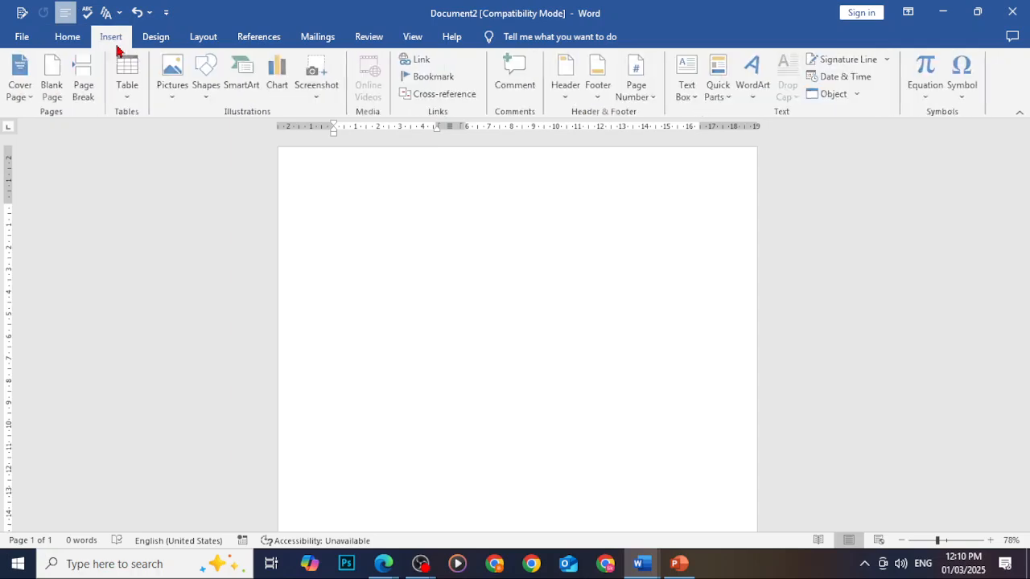
left_click(190, 93)
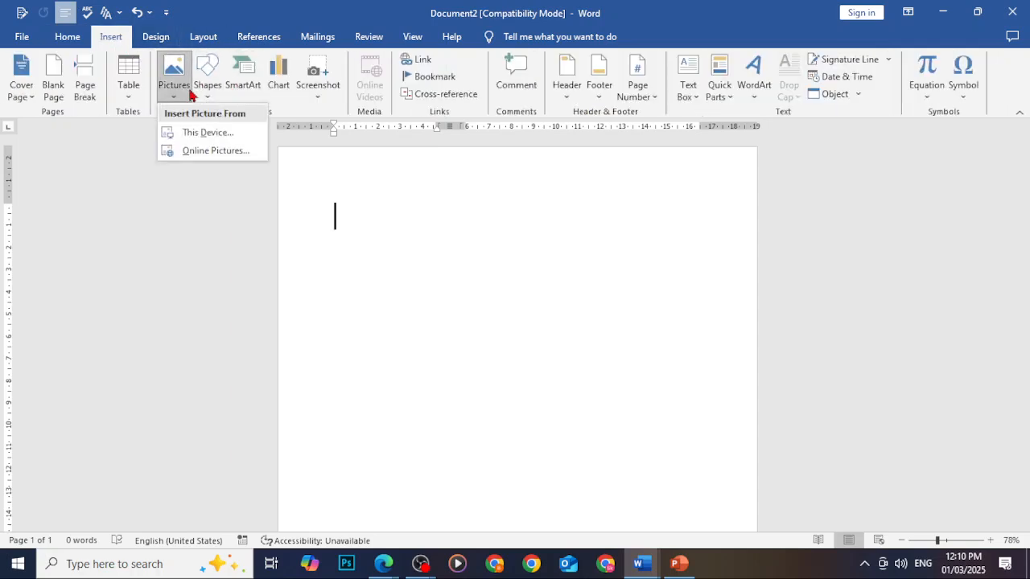
left_click(190, 93)
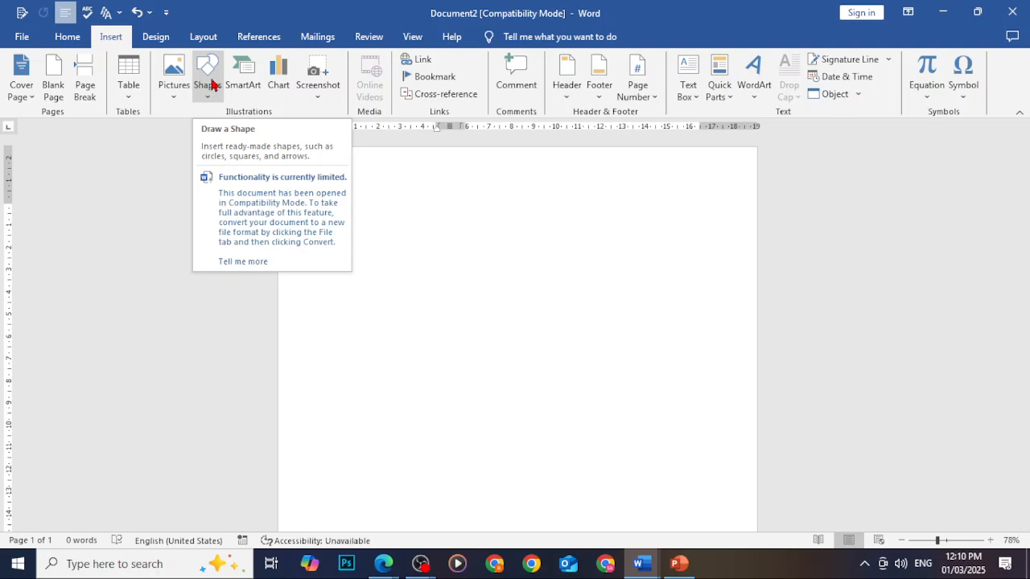
Write the sample text "T5gv5t4v" on the first line of the blank page
left_click(65, 38)
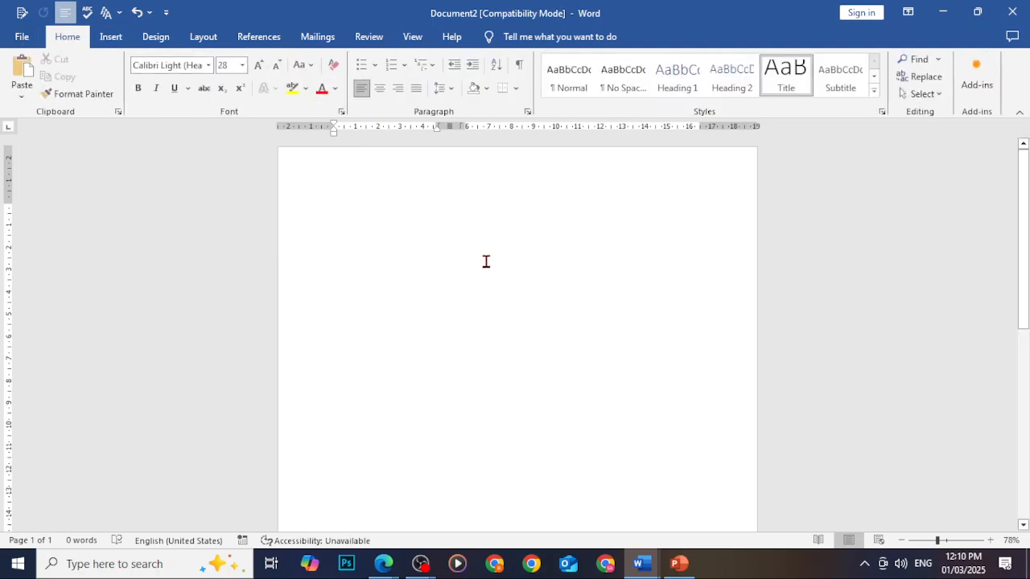
type("T5gv5t4v")
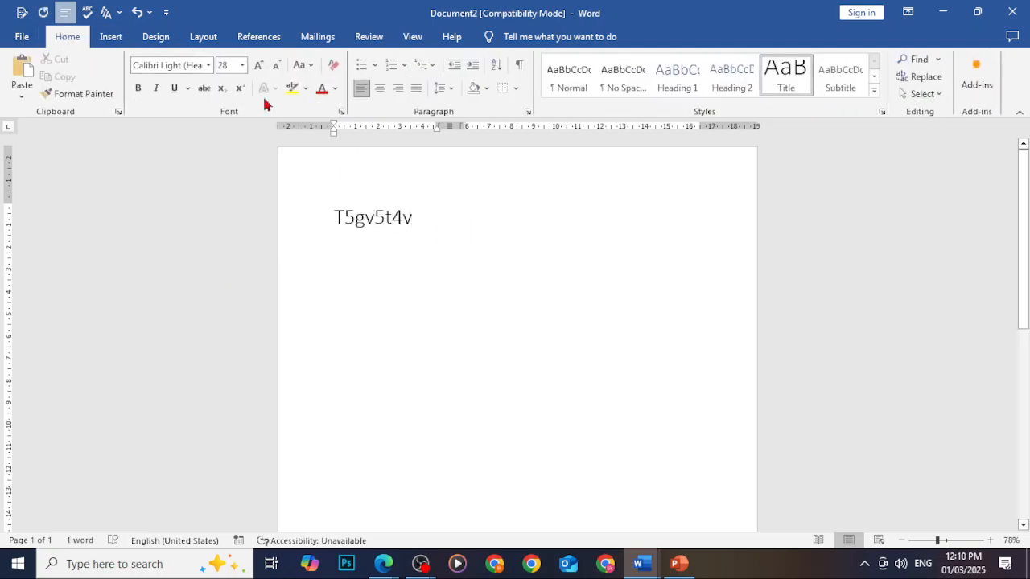
Insert the picture 1.JPG from the device's Pictures folder below the text and enlarge it to about 14.57 cm wide by 6.71 cm high
left_click(115, 39)
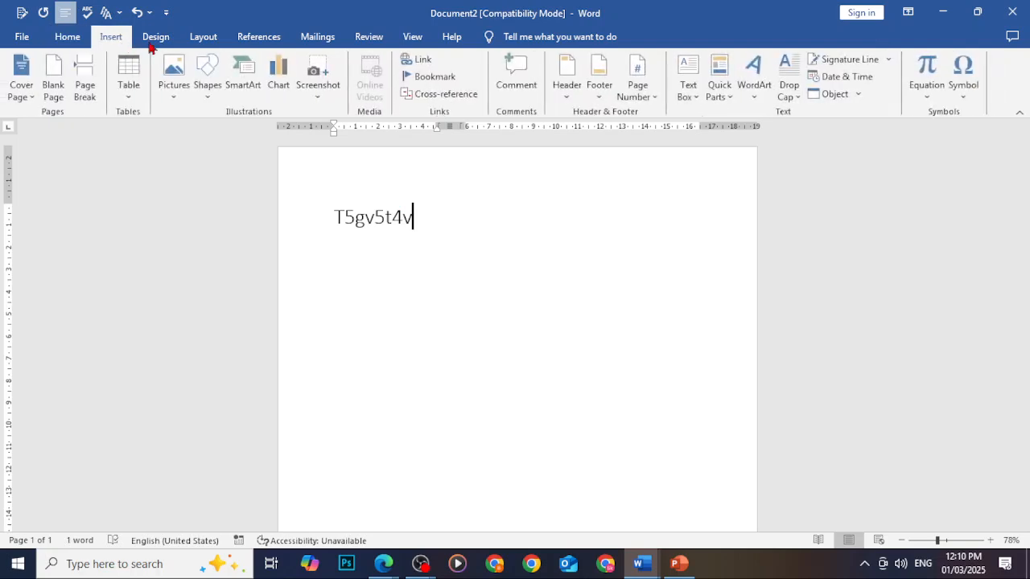
left_click(174, 80)
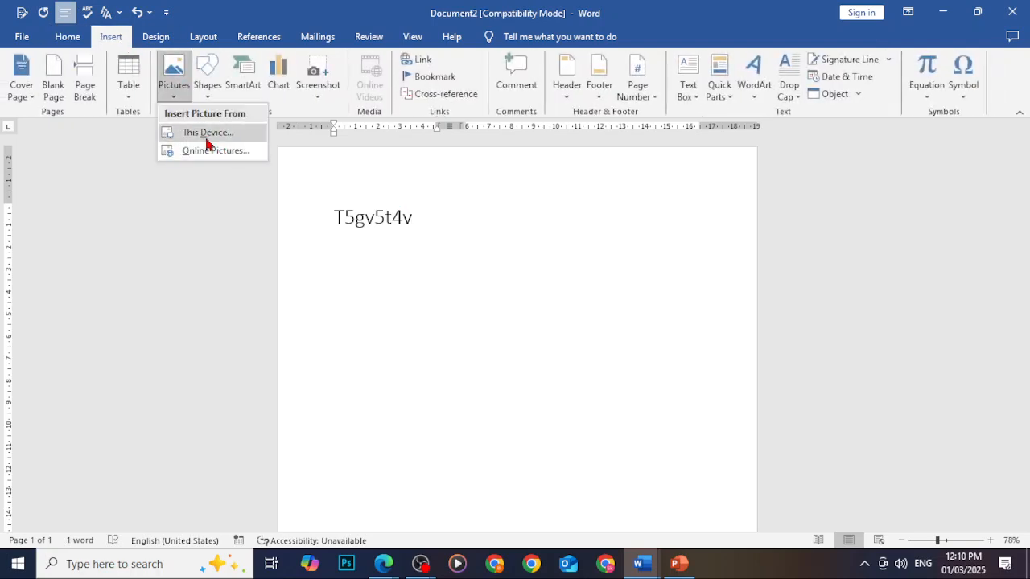
left_click(208, 134)
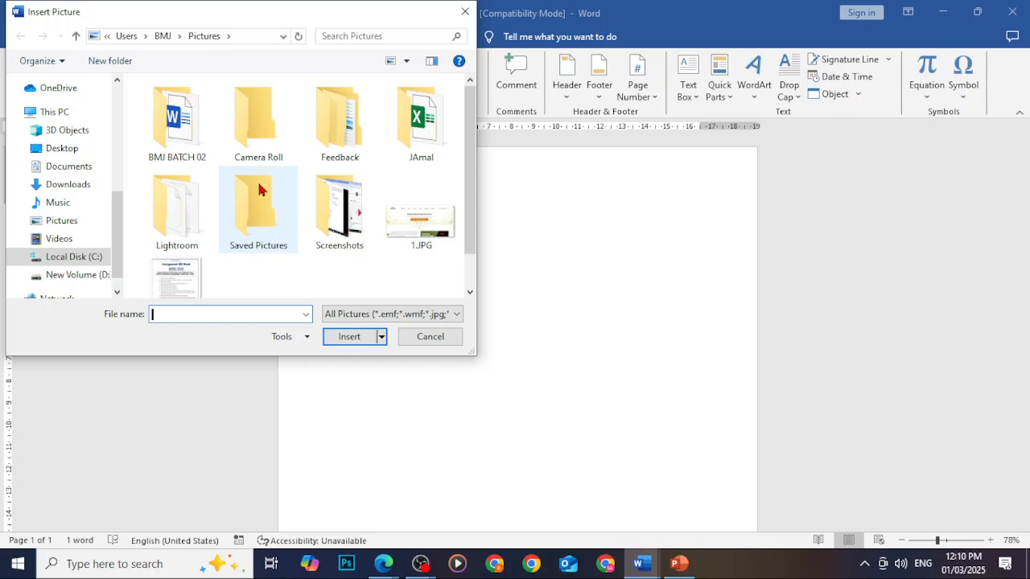
left_click(390, 211)
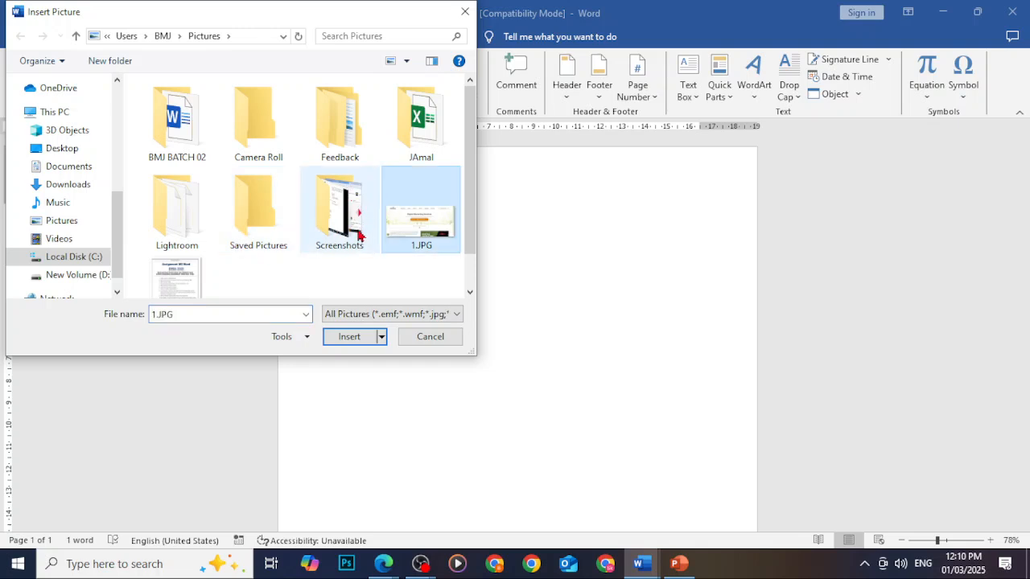
left_click(366, 340)
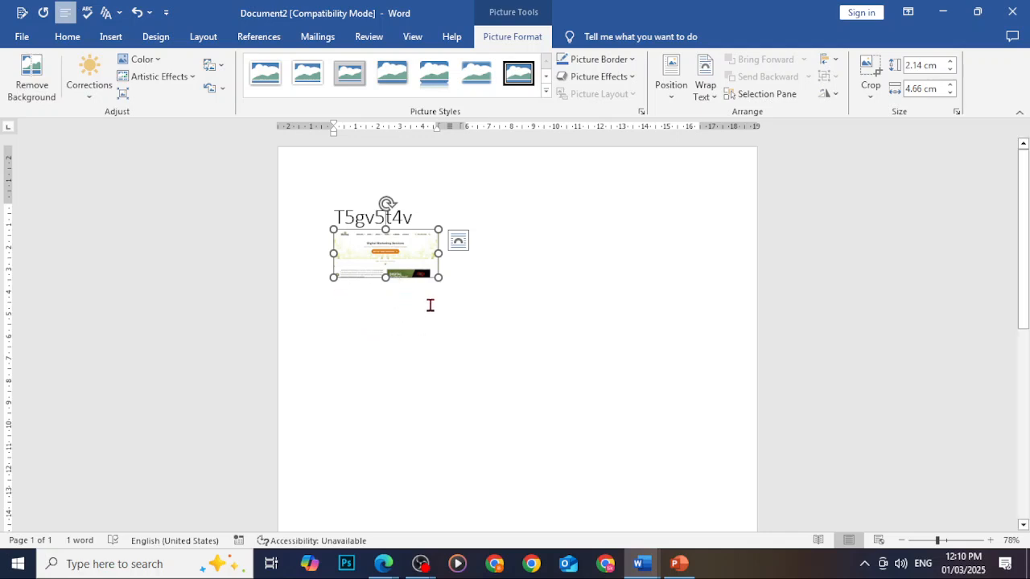
left_click_drag(438, 277, 632, 381)
Try to move the picture to another position on the page, and undo the move
left_click_drag(491, 295, 488, 319)
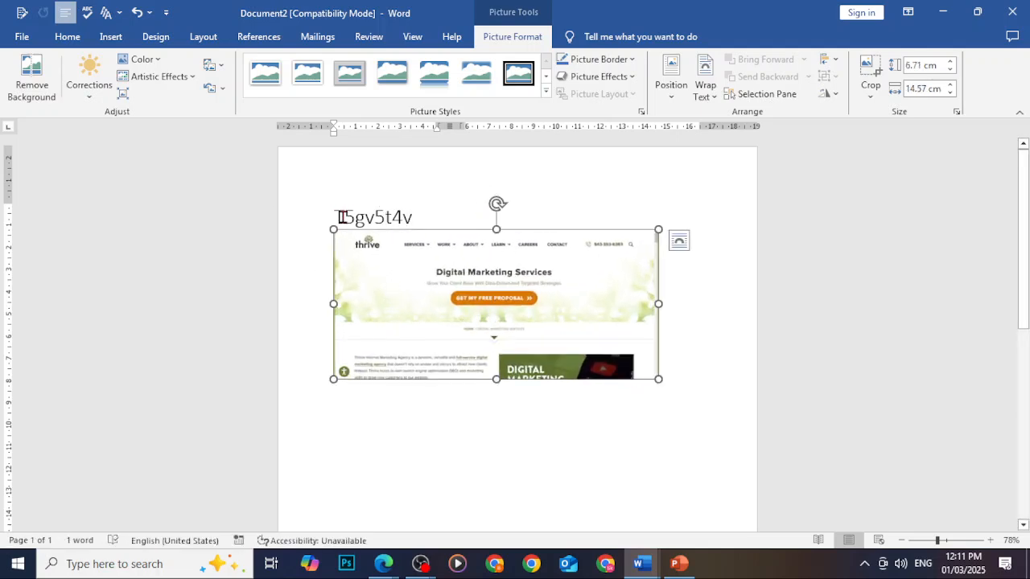
left_click_drag(398, 232, 357, 264)
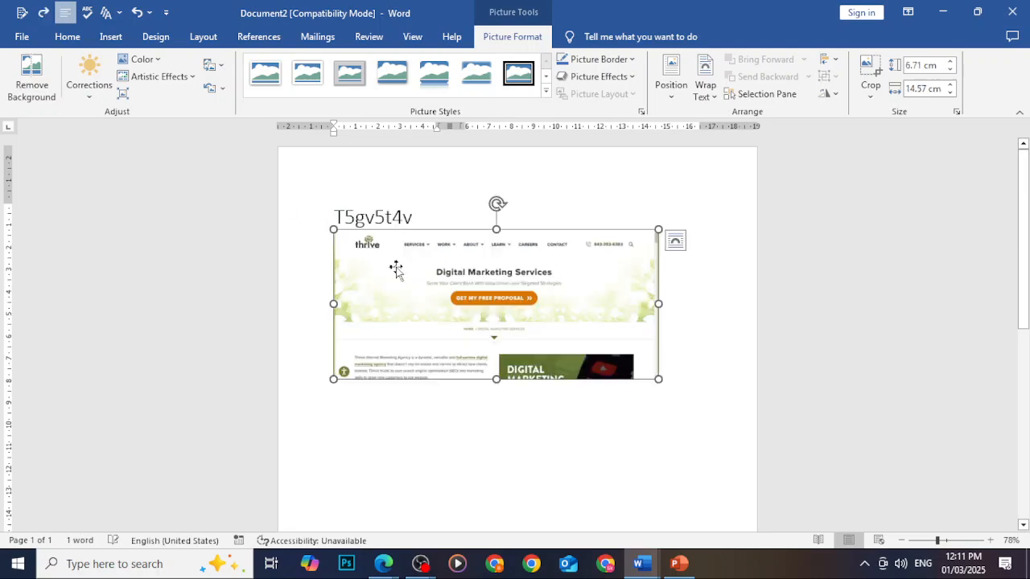
key("ctrl+z")
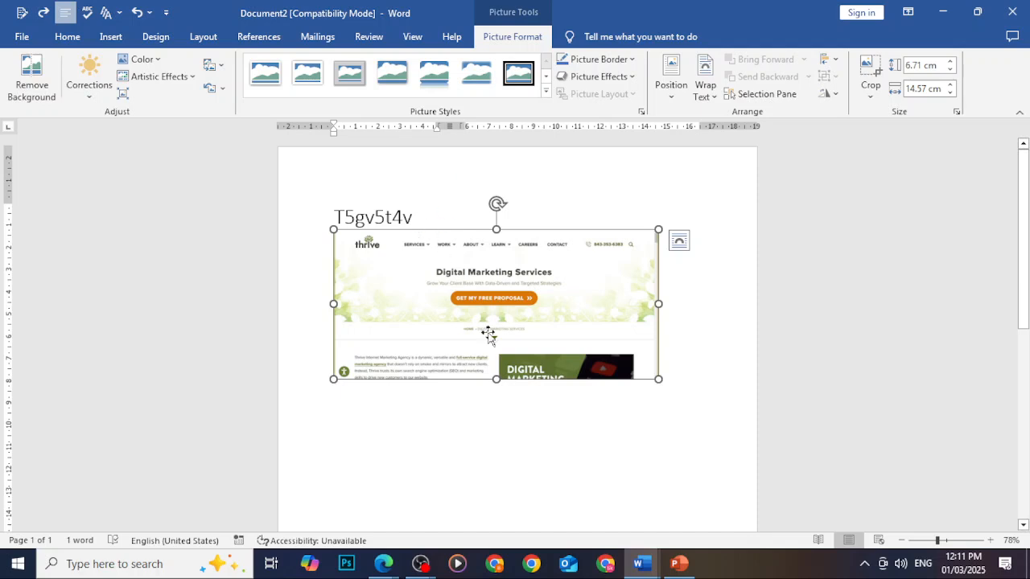
Write the sample text "Frjht" on a new line below the picture and end the line
left_click(689, 400)
key("Return")
type("frjh")
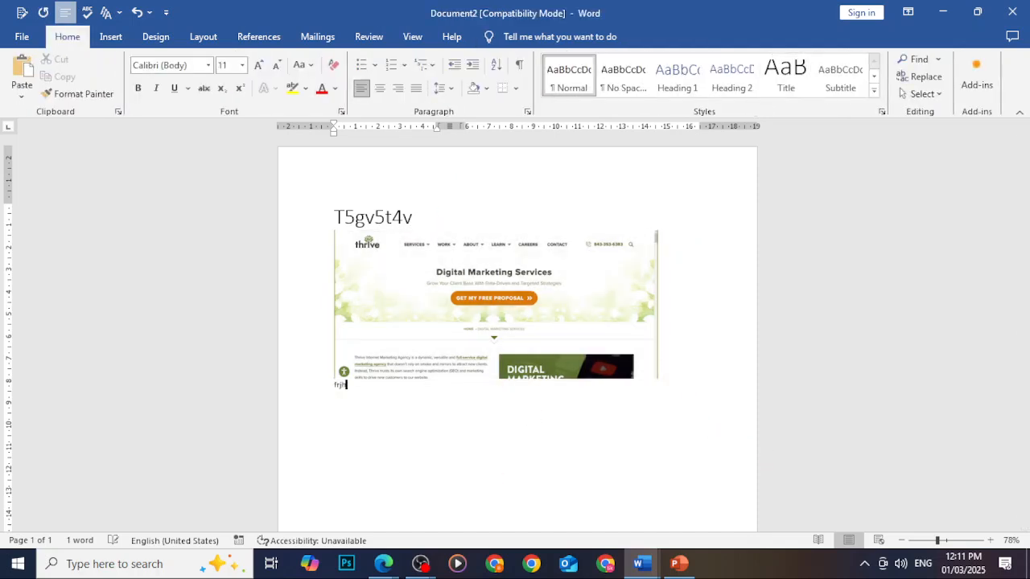
type("t")
key("Return")
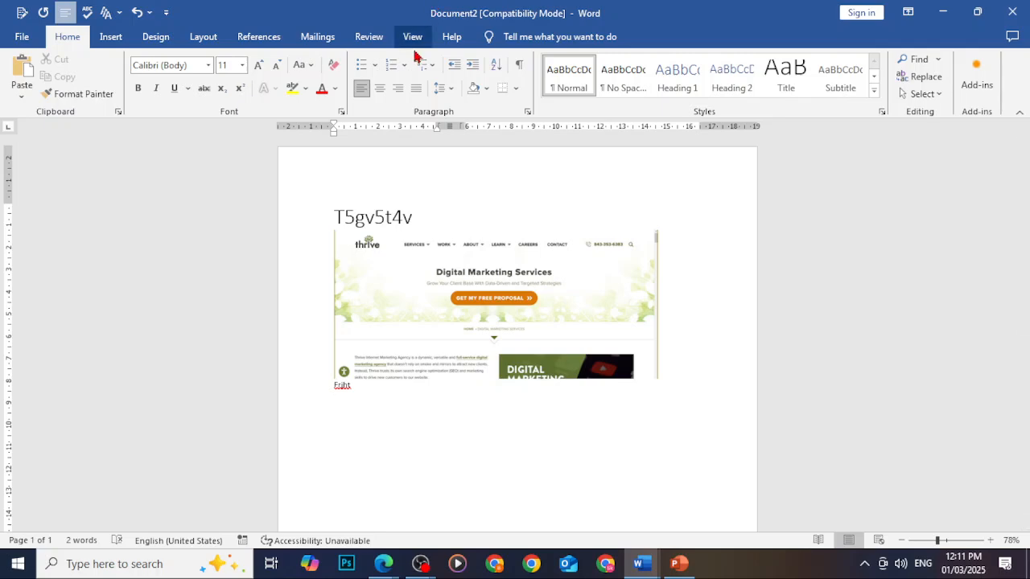
left_click(424, 565)
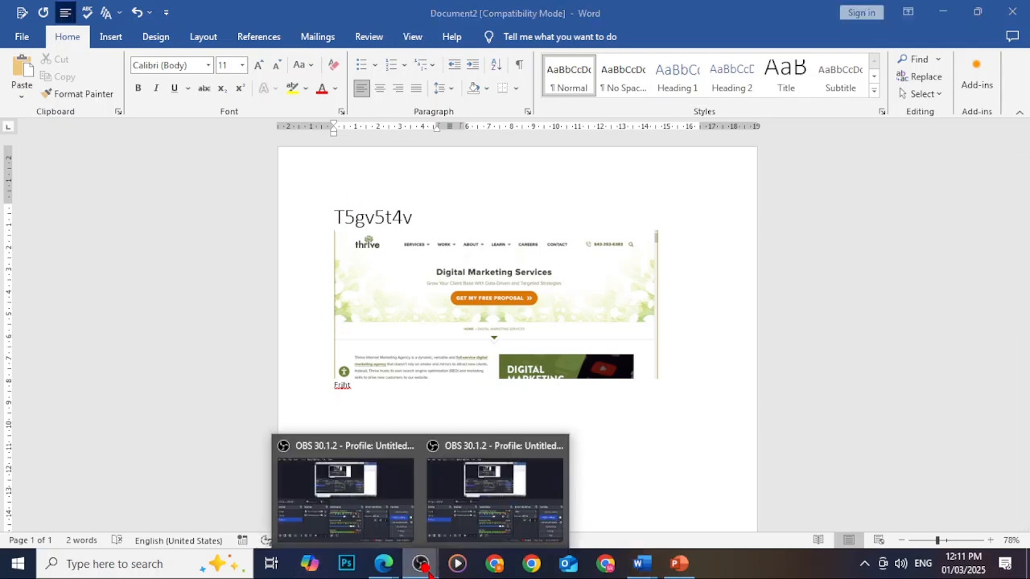
left_click(375, 505)
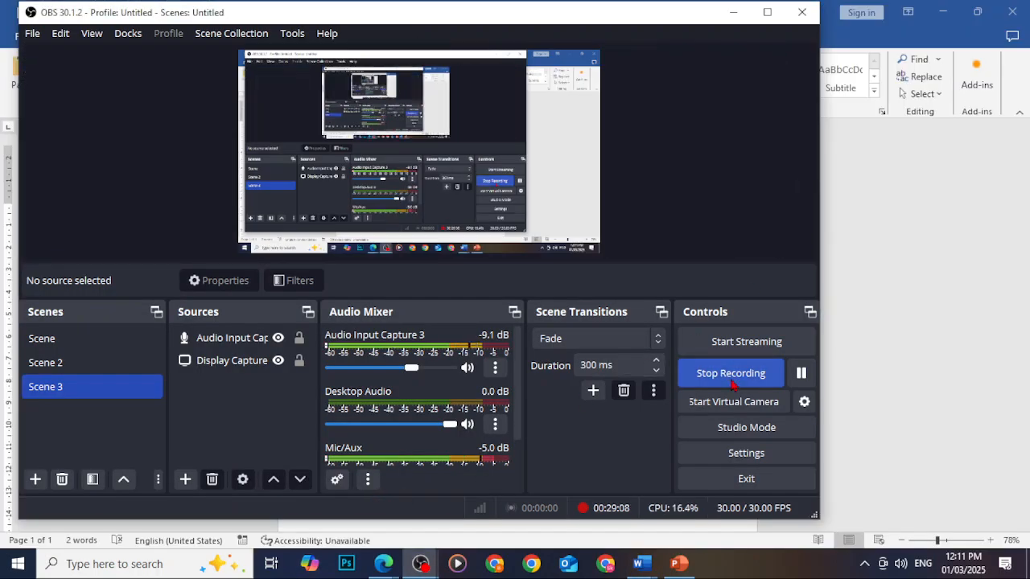